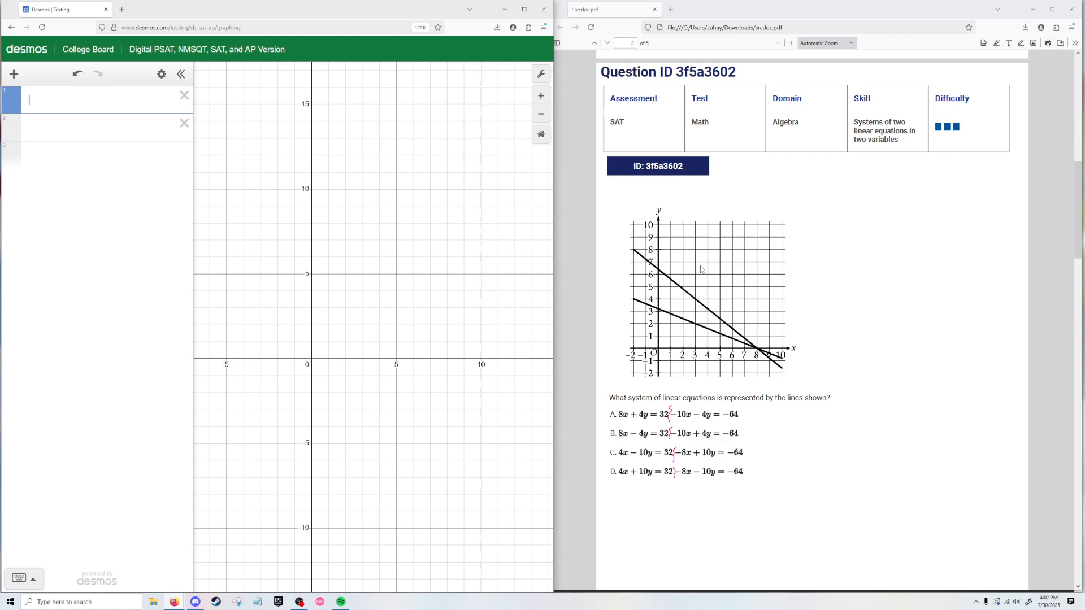
- Graph the first equation of choice A, 8x + 4y = 32, in the first expression line
scroll(704, 270, down, 1)
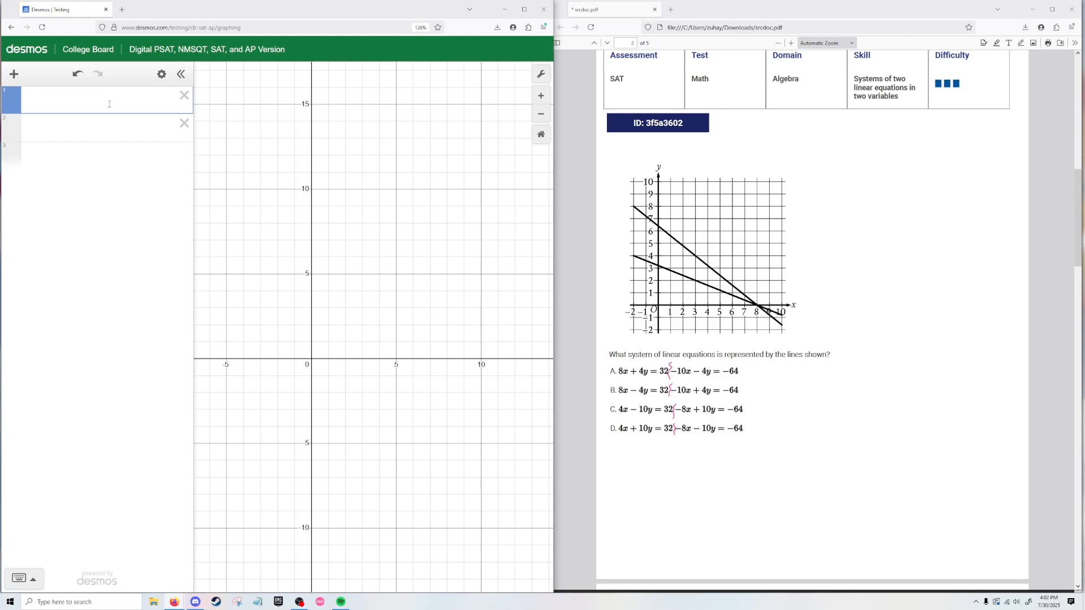
text(8x+3y)
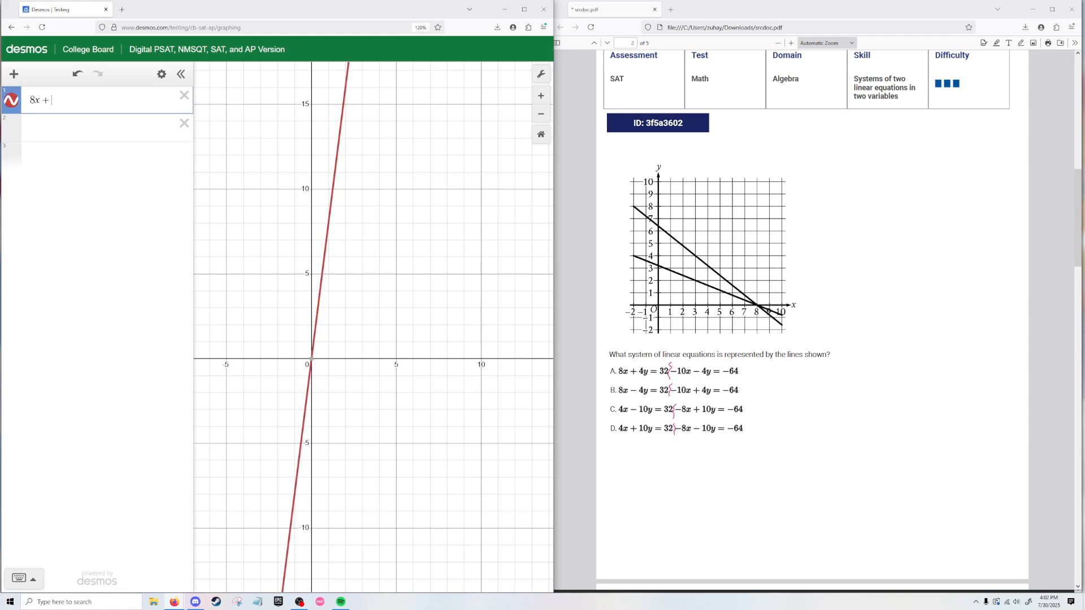
key(BackSpace)
key(BackSpace)
text(4y )
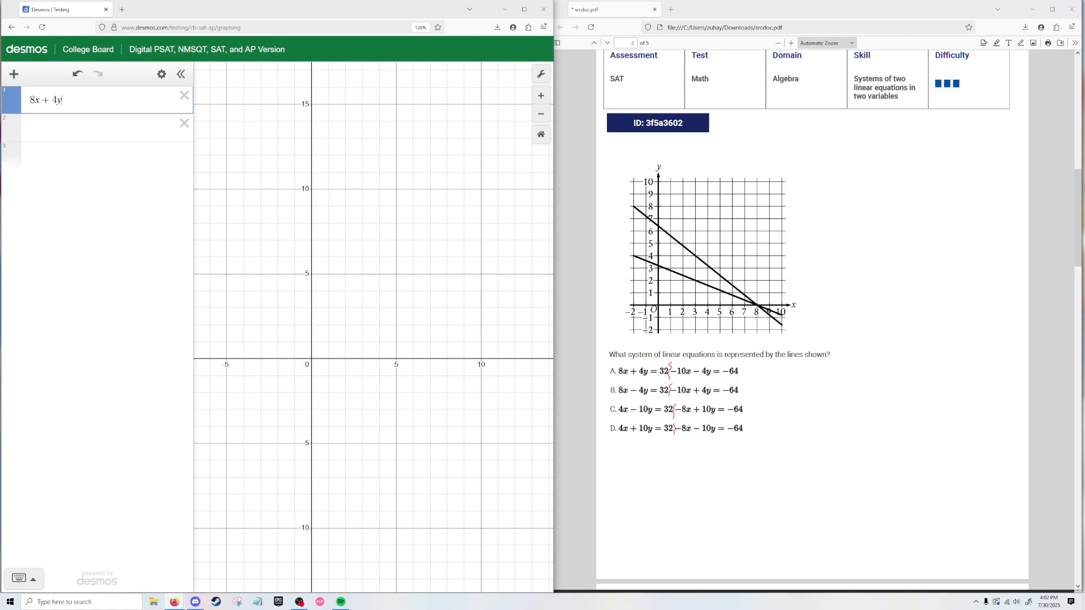
text(= 32)
key(Return)
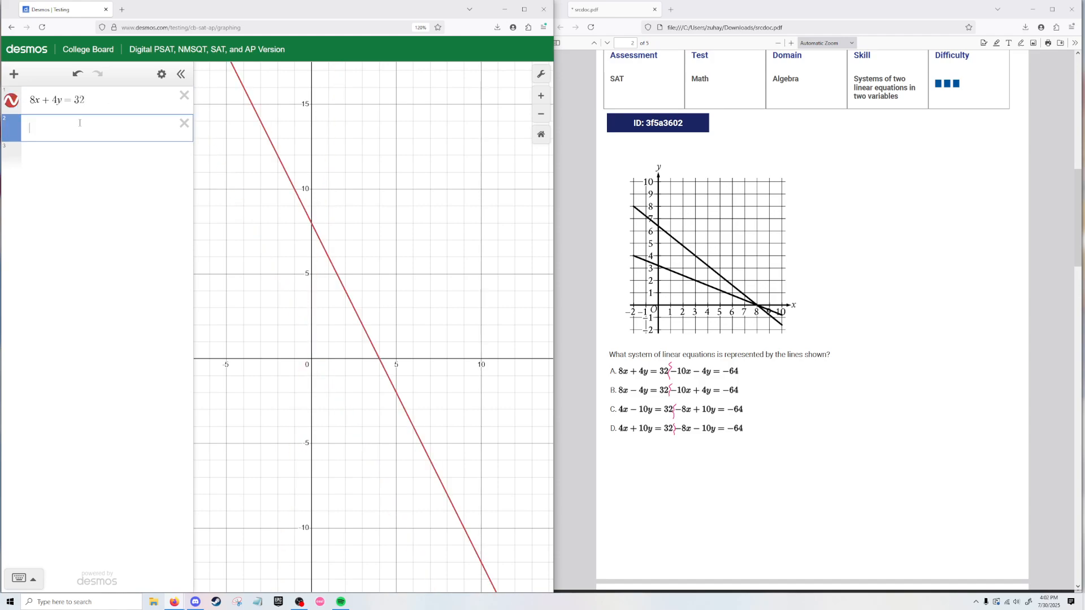
- Graph choice A's second equation, -10x - 4y = -64, and compare both lines with the question's graph
text(-10x-4y=)
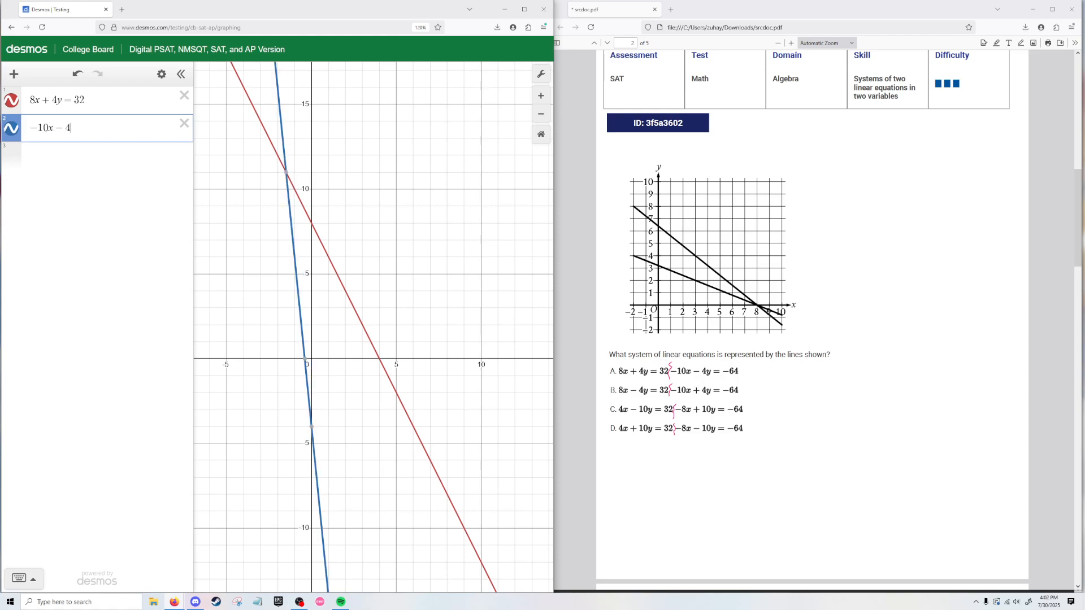
text(-64)
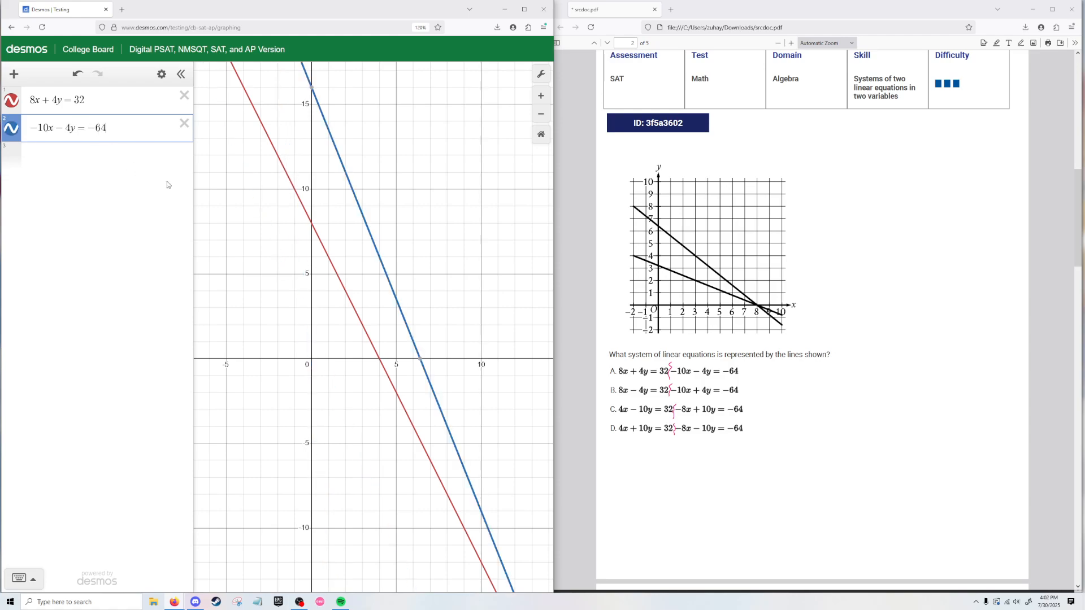
scroll(459, 289, down, 2)
drag(473, 294, 435, 292)
scroll(311, 287, up, 1)
scroll(436, 291, up, 1)
scroll(435, 292, down, 1)
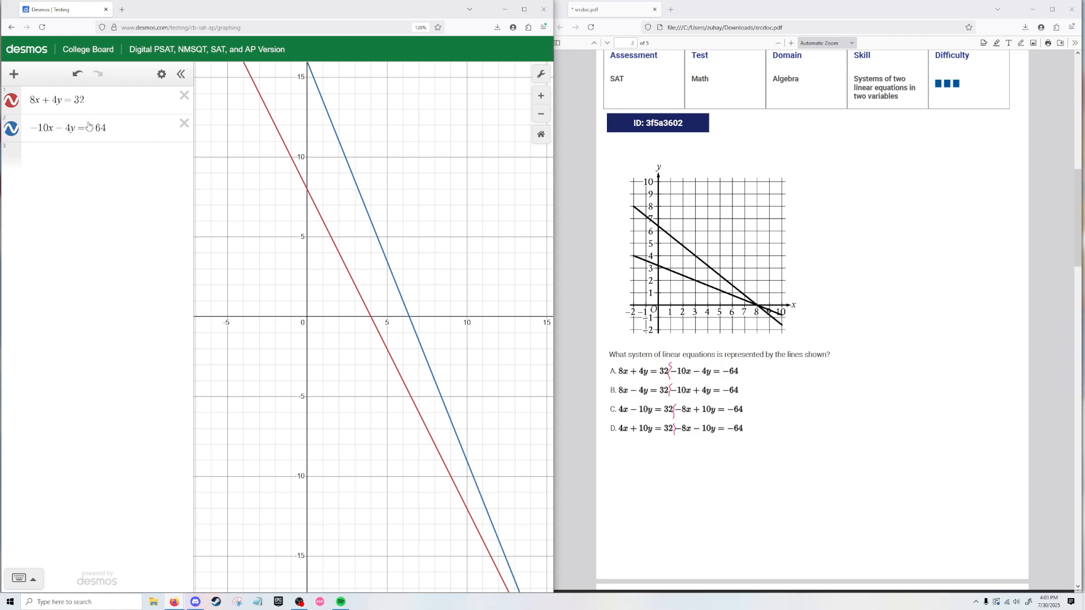
- Flip the signs before the y terms to test choice B: 8x - 4y = 32 and -10x + 4y = -64
click(56, 104)
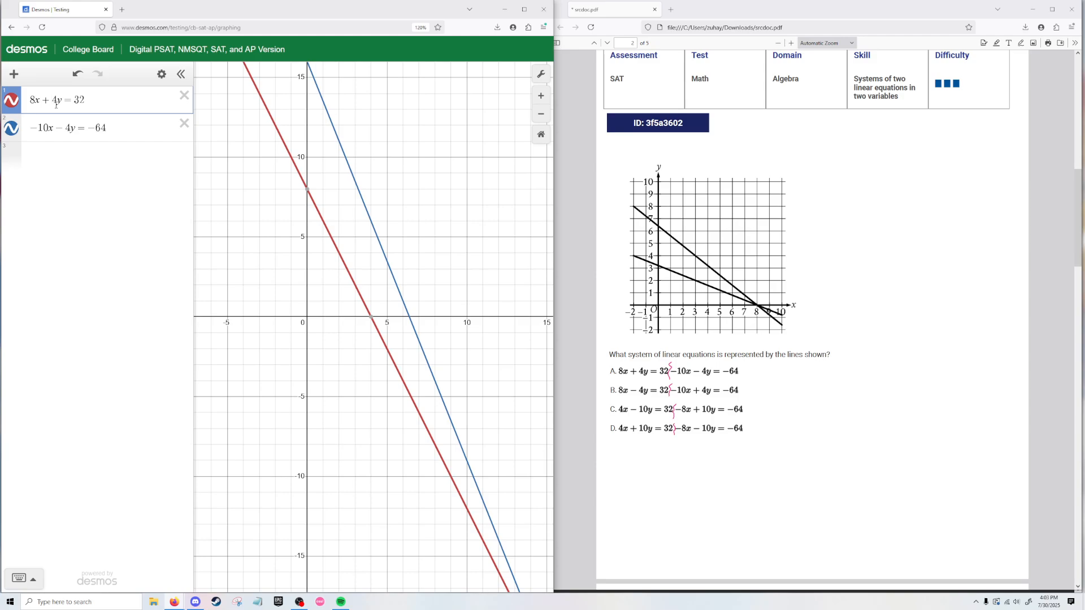
key(BackSpace)
text(-)
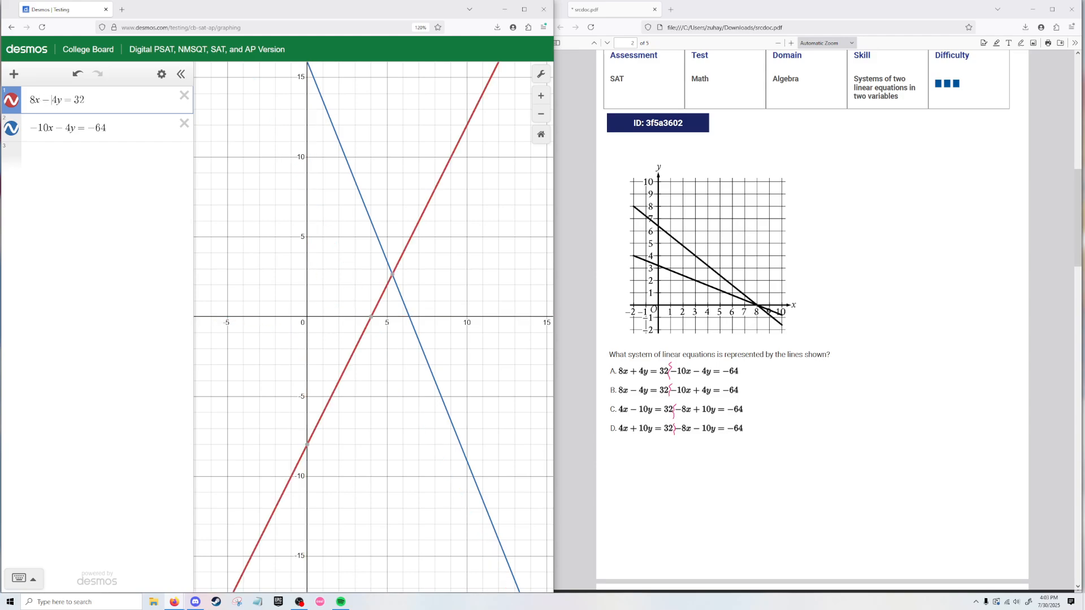
click(63, 129)
key(BackSpace)
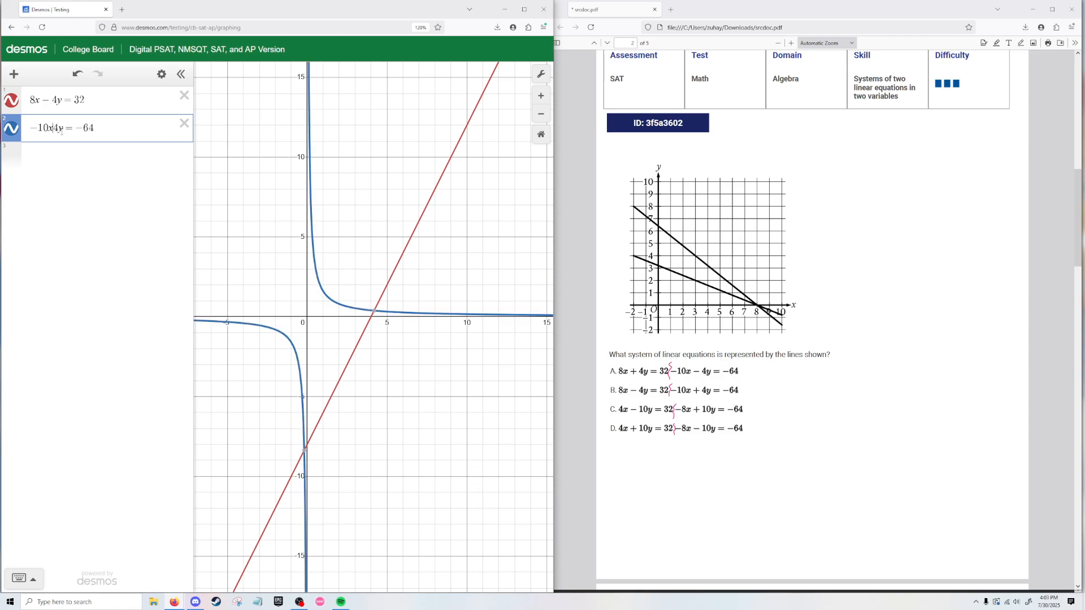
text(+)
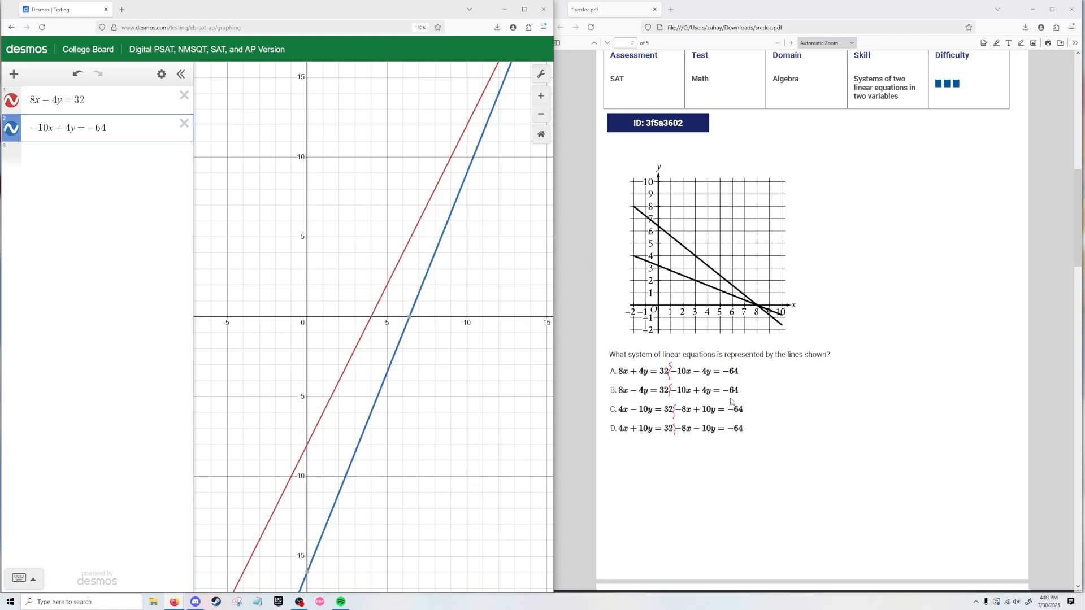
- Replace both equations with choice C's system, 4x - 10y = 32 and -8x + 10y = -64, and compare the graph
click(34, 103)
key(ctrl+a)
text(4)
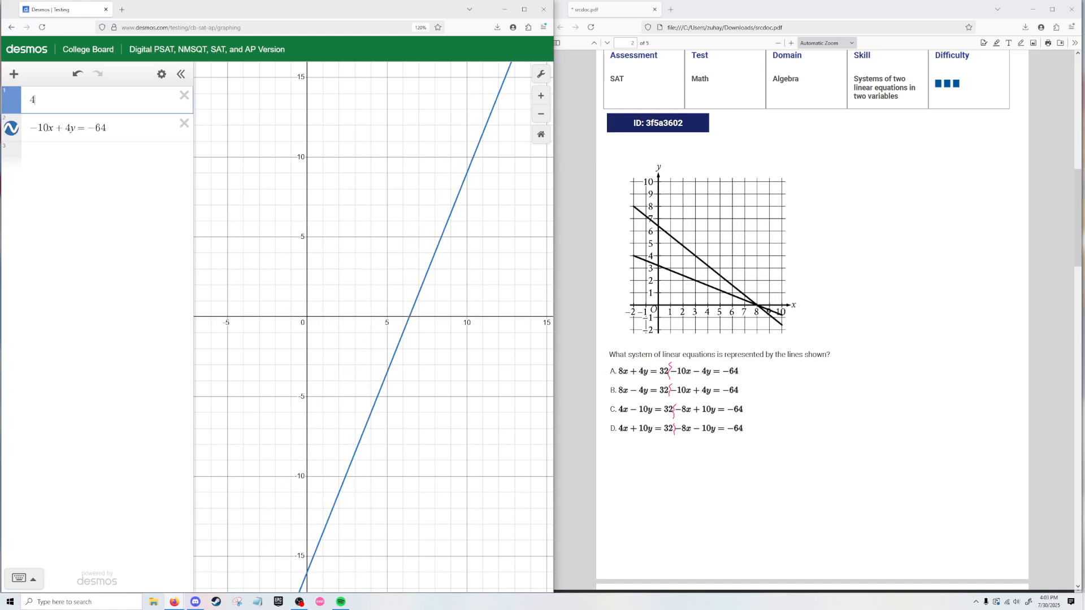
text(x-10y=32)
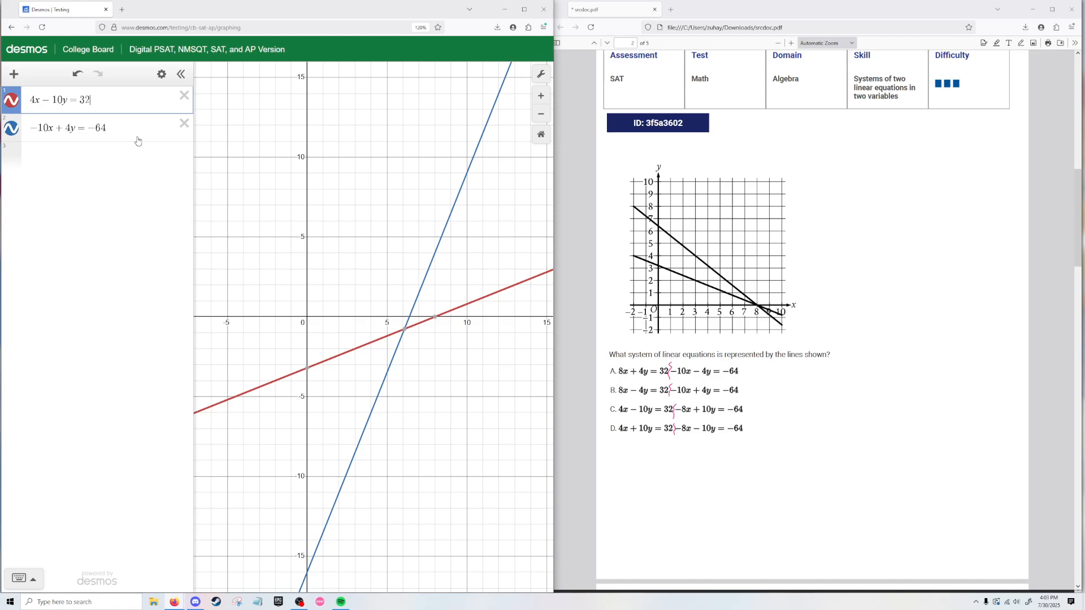
key(Down)
key(ctrl+a)
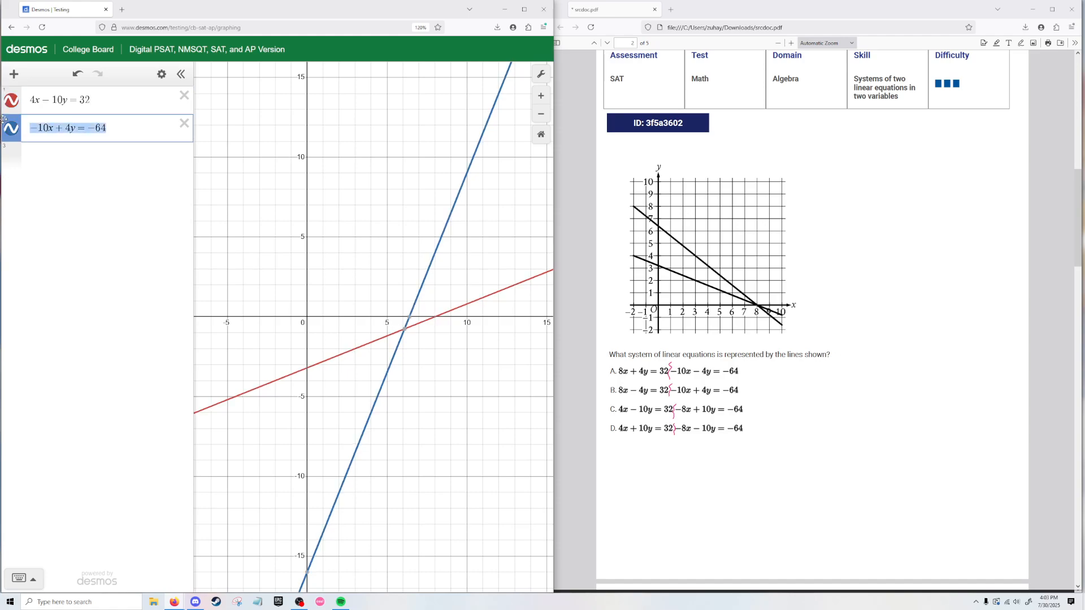
text(-8x+10y)
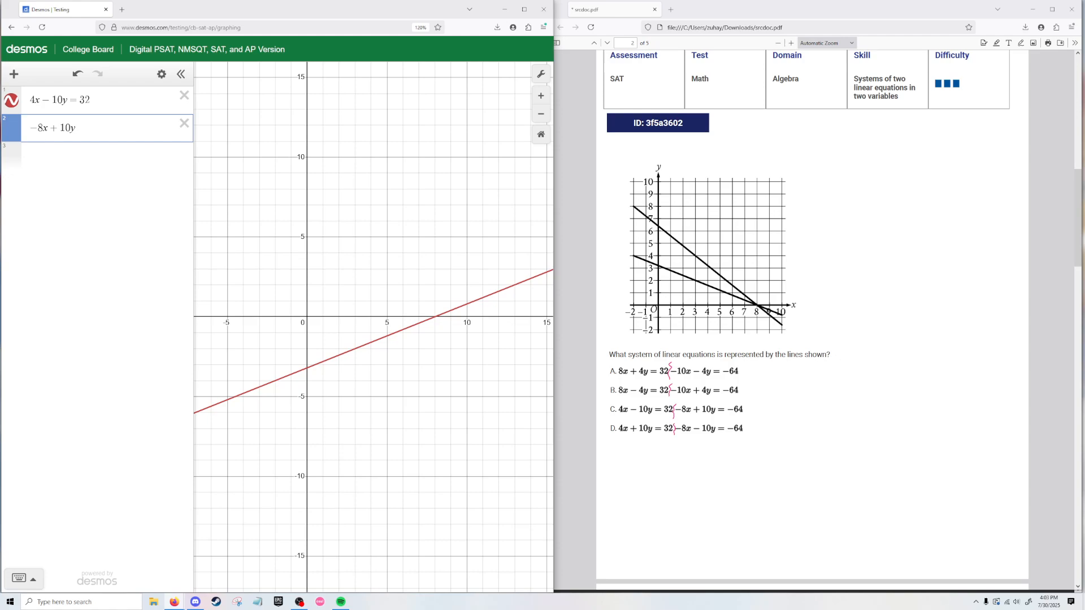
text(=-64)
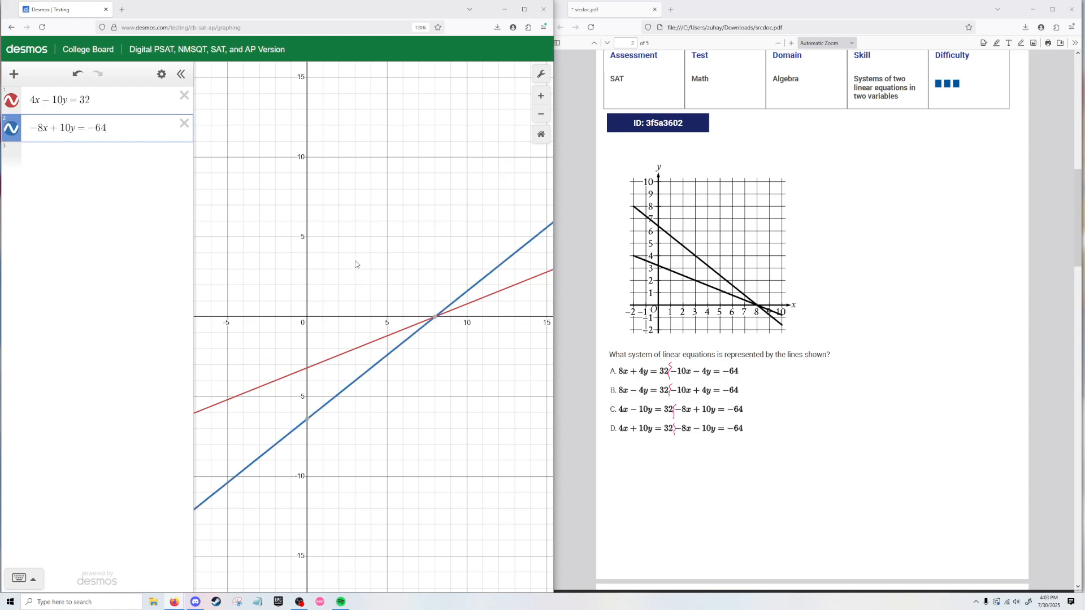
drag(442, 256, 369, 253)
scroll(369, 253, down, 3)
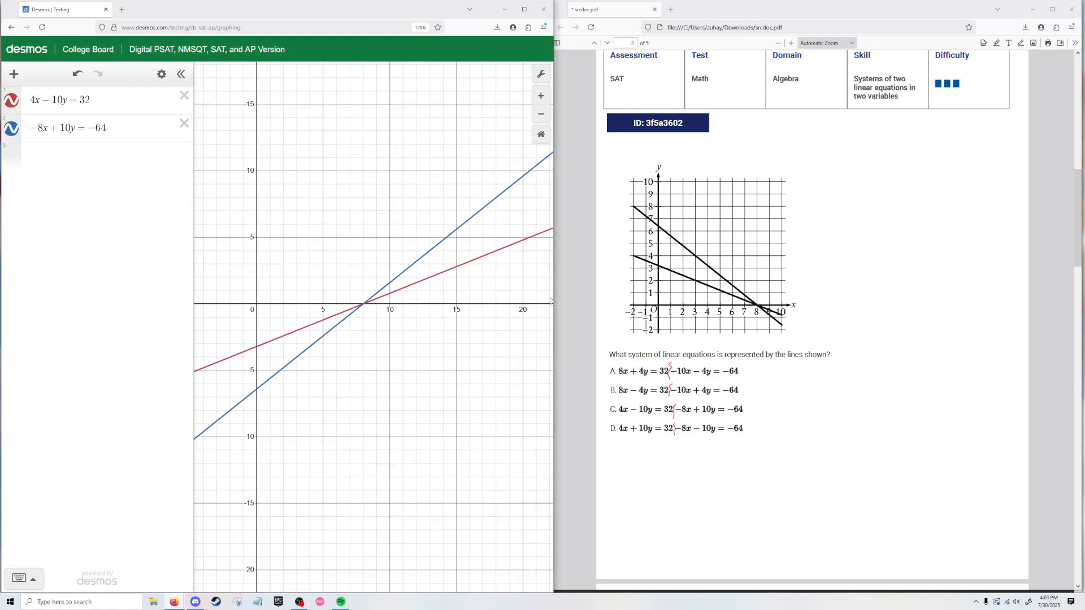
- Flip the signs before the y terms to test choice D: 4x + 10y = 32 and -8x - 10y = -64, and check the intersection
click(51, 101)
key(BackSpace)
text(+)
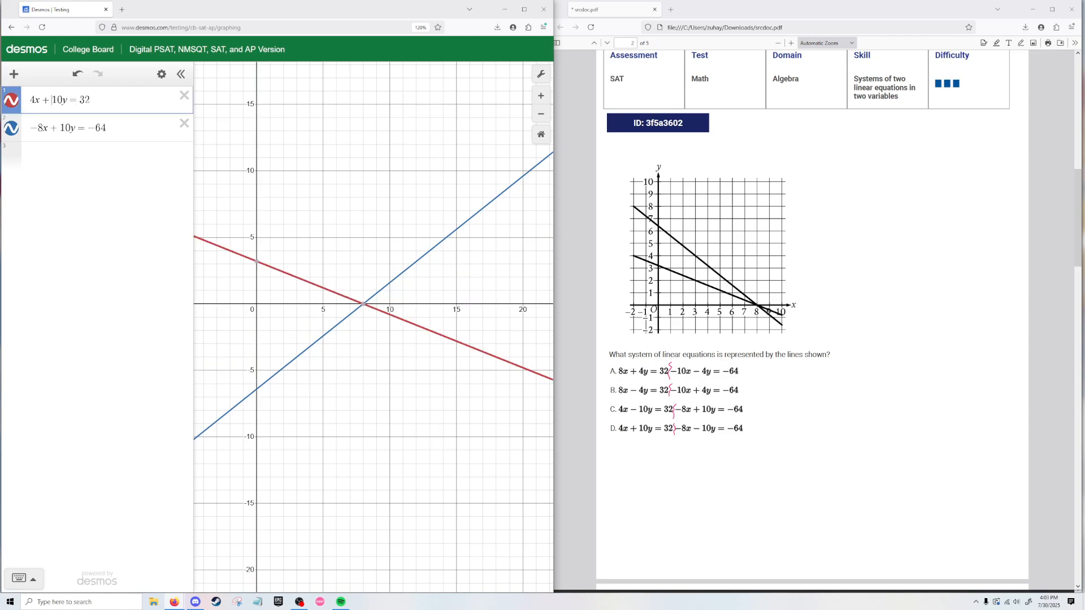
click(58, 128)
key(BackSpace)
text(-)
scroll(427, 252, up, 2)
drag(298, 204, 338, 194)
click(436, 333)
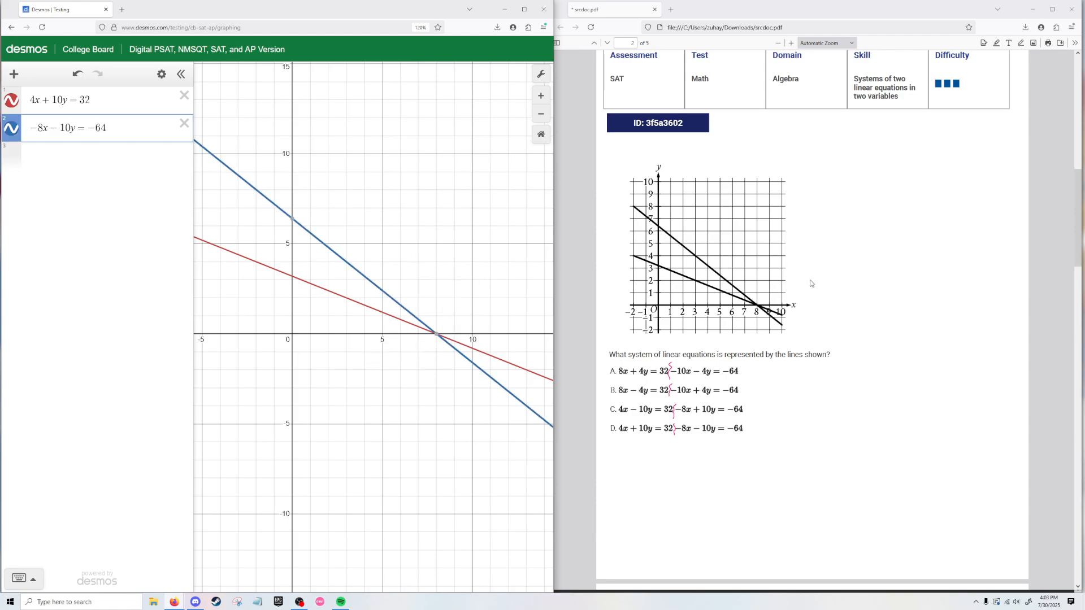
click(437, 335)
- Check the correct answer and rationale for question 3f5a3602 in the SAT question bank window, and return to the PDF
mouse_move(175, 603)
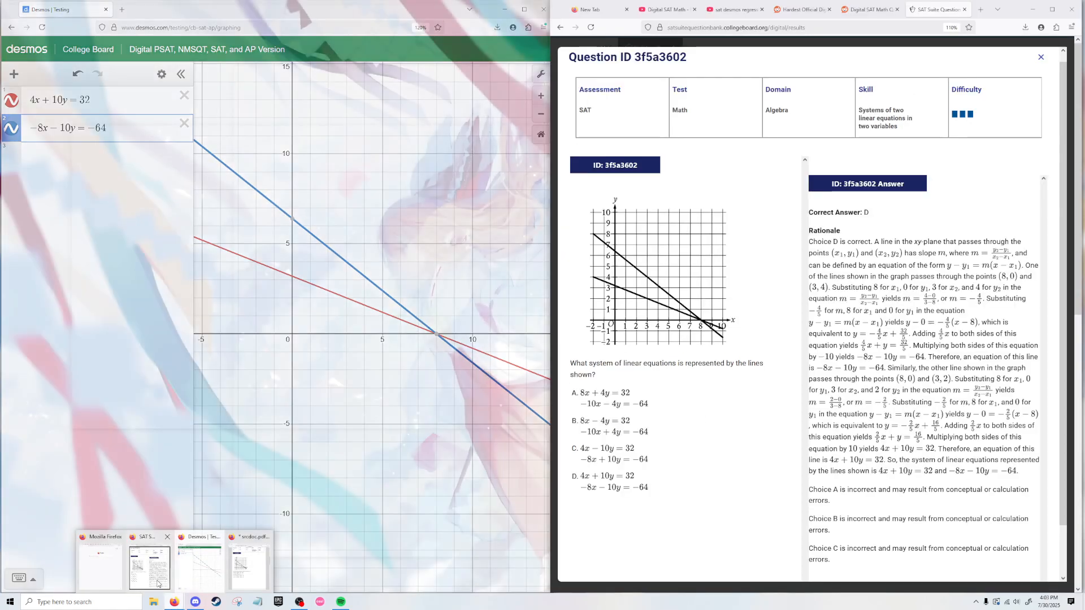
click(175, 559)
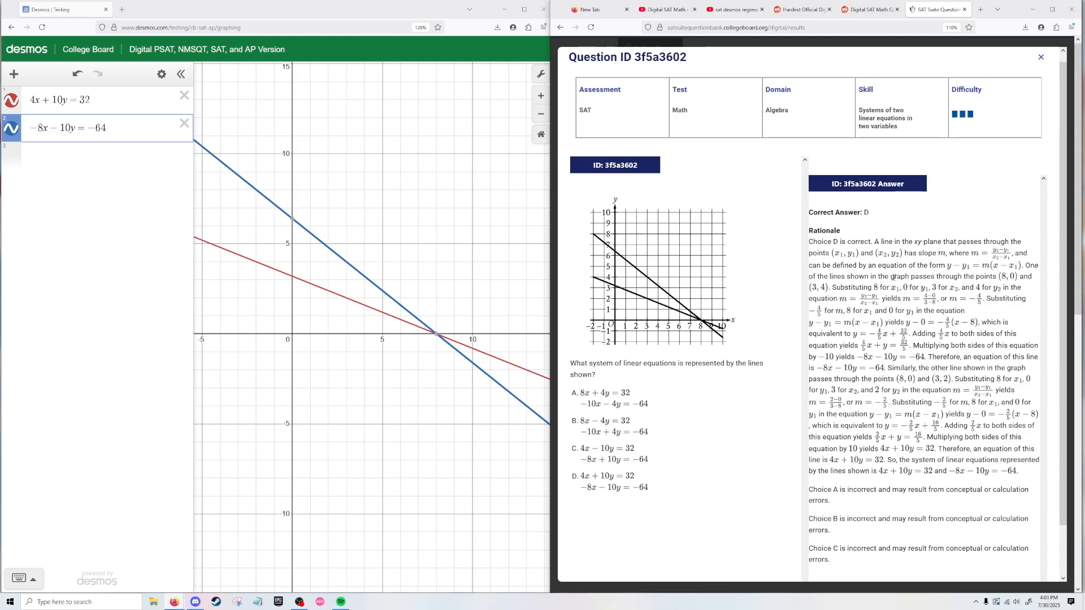
scroll(894, 277, down, 1)
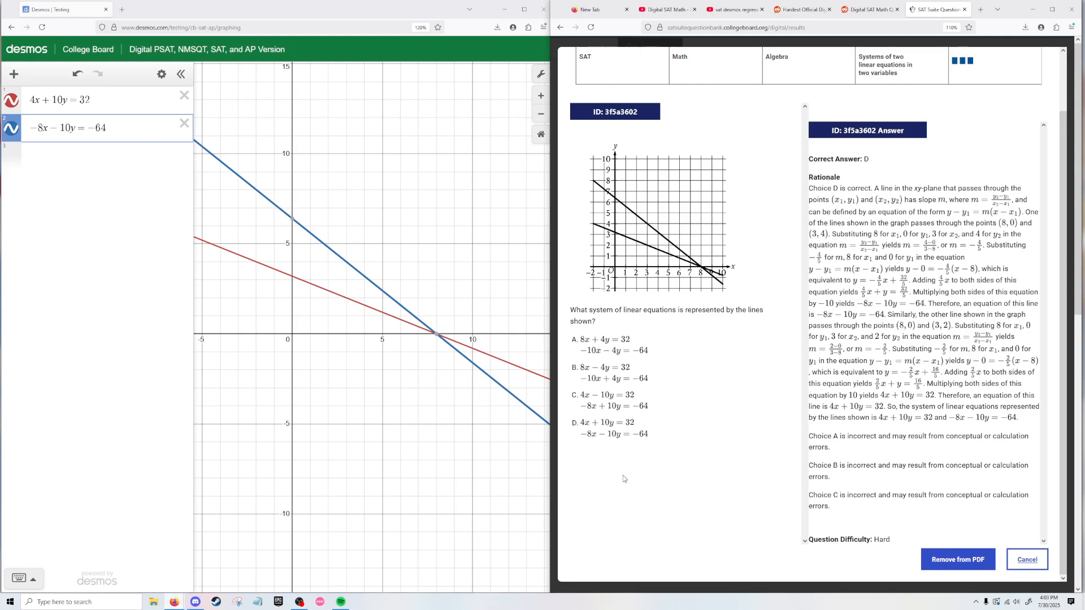
click(1032, 10)
- Go to question 3d1070c9 in the PDF and delete both equations from the calculator
scroll(686, 300, down, 8)
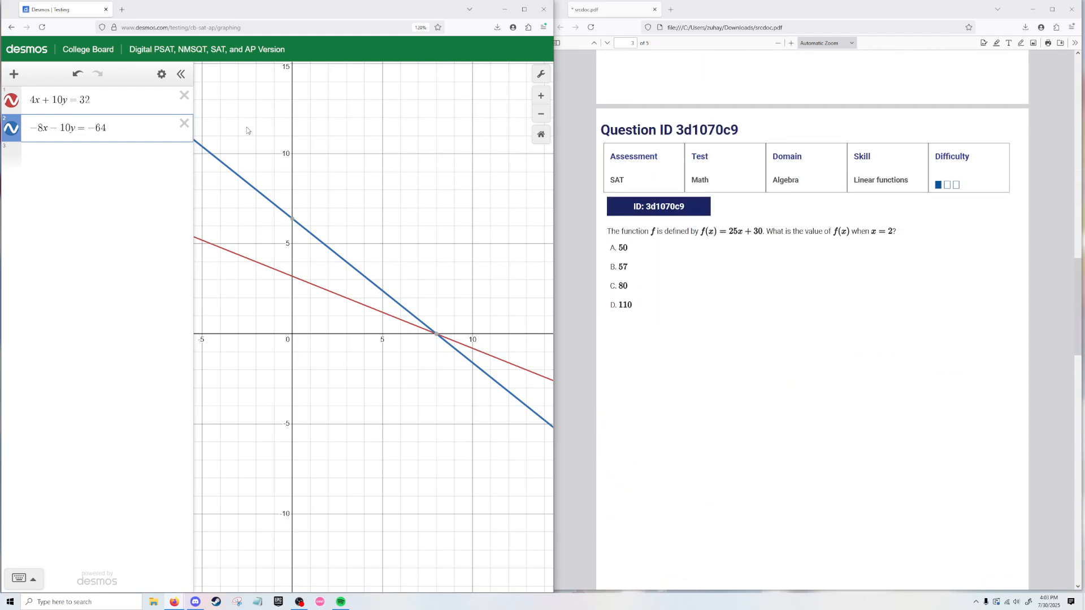
click(185, 95)
click(184, 95)
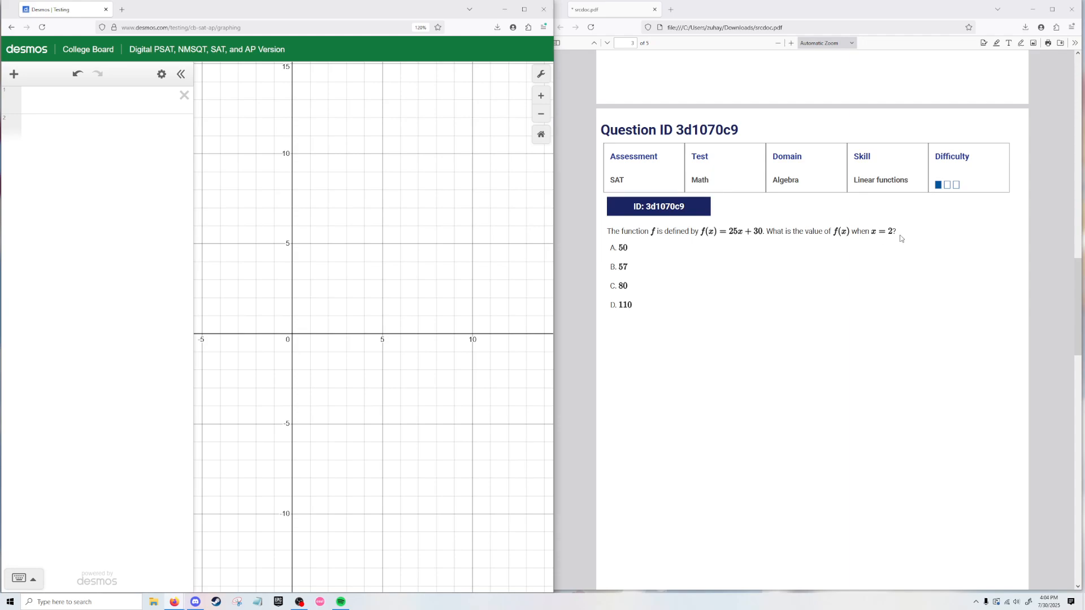
- Define f(x) = 25x + 30 and evaluate f(2) on the second expression line
click(109, 109)
text(f(x) )
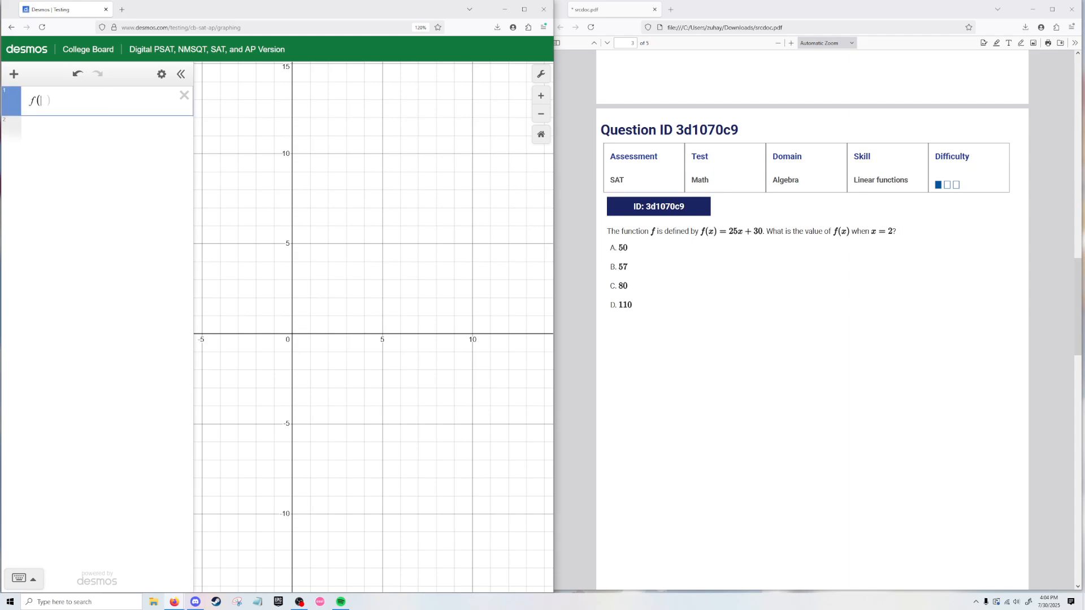
text(= 25xx)
key(BackSpace)
key(BackSpace)
text(x+30)
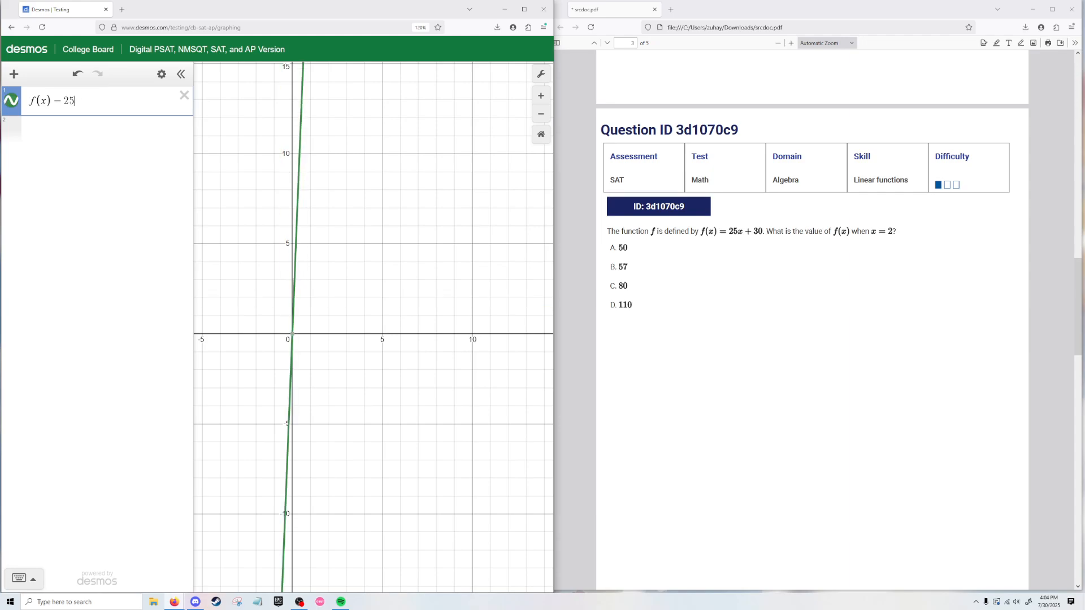
click(140, 132)
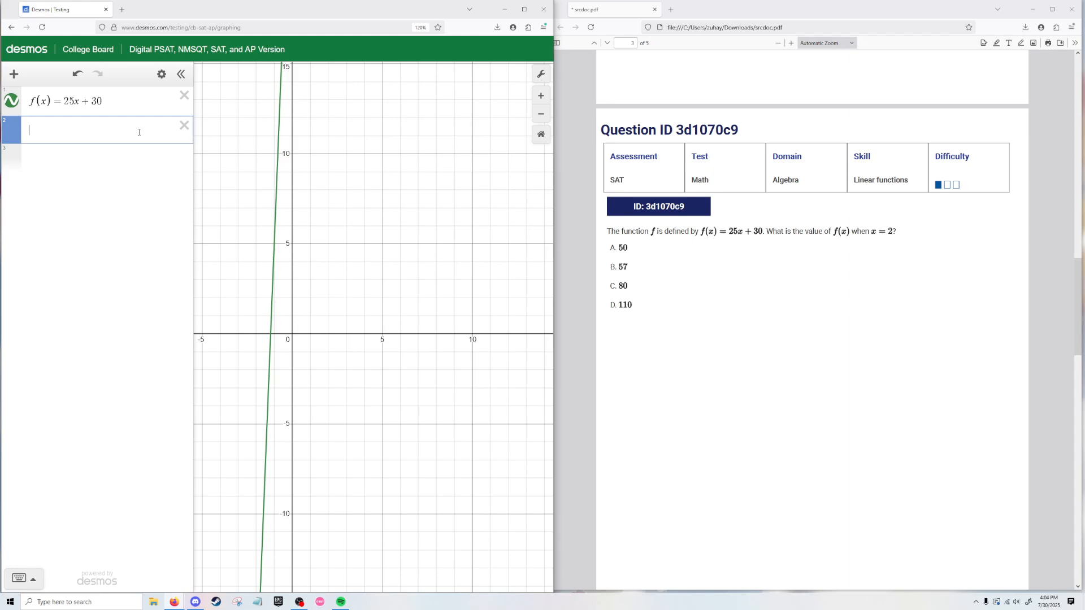
text(f(2))
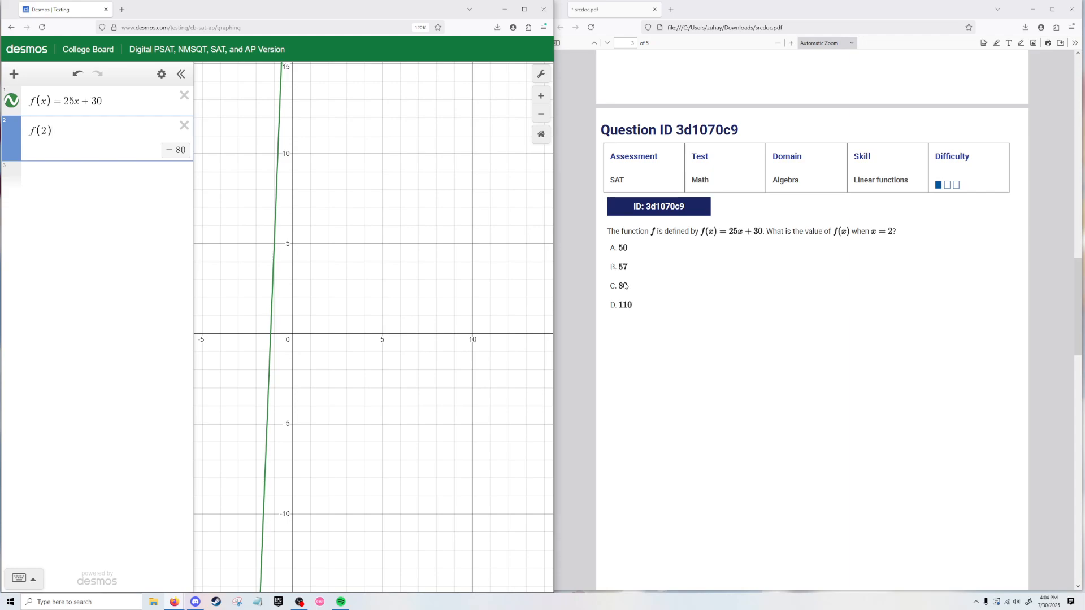
- Go to question d1b66ae6 in the PDF and clear the function and its evaluation from the calculator
scroll(638, 279, down, 8)
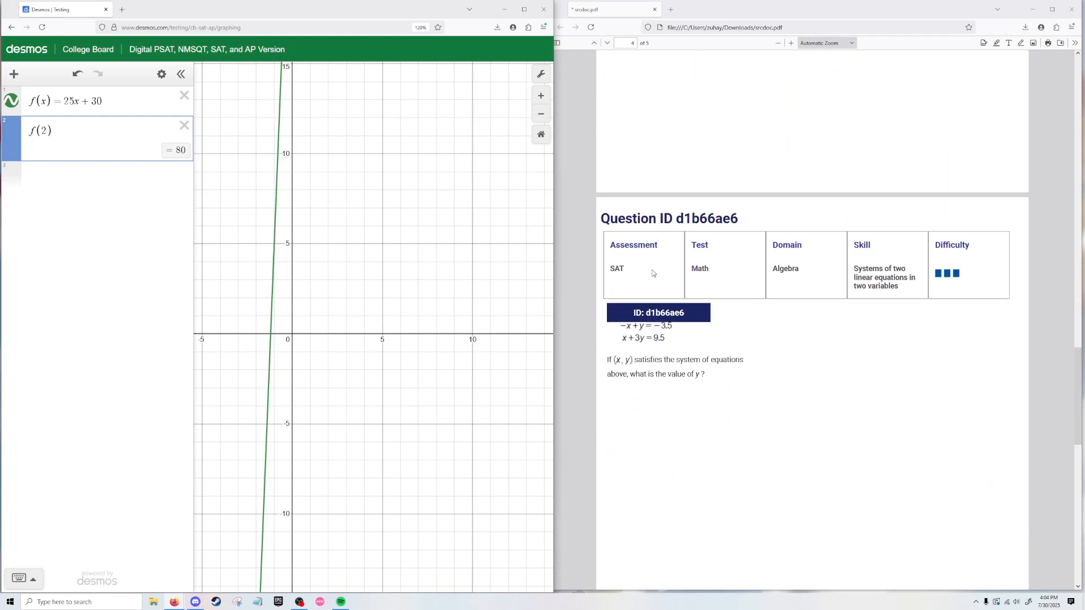
scroll(653, 274, down, 3)
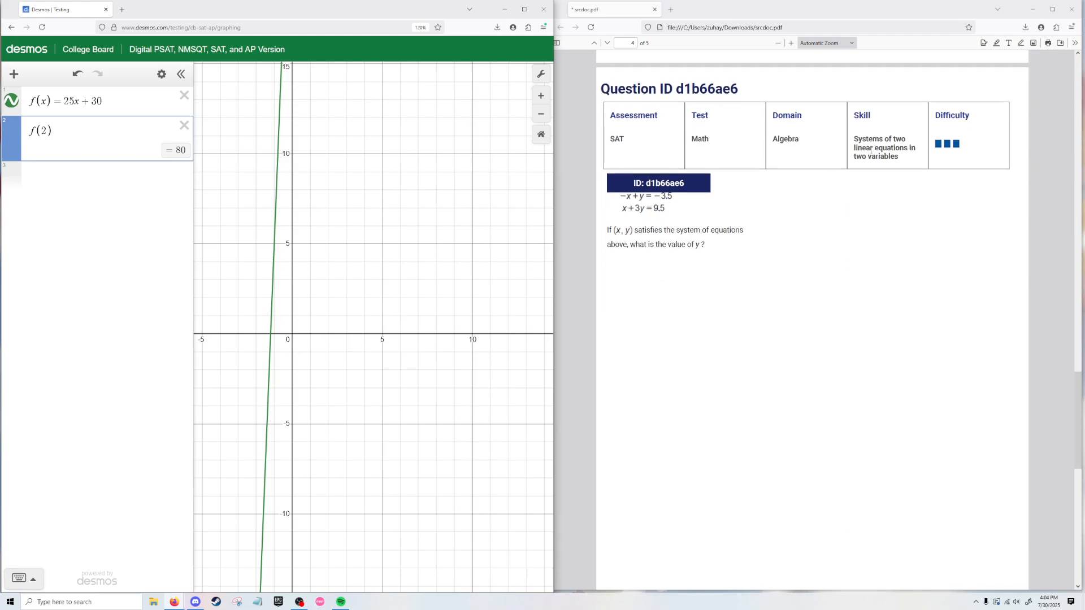
click(953, 146)
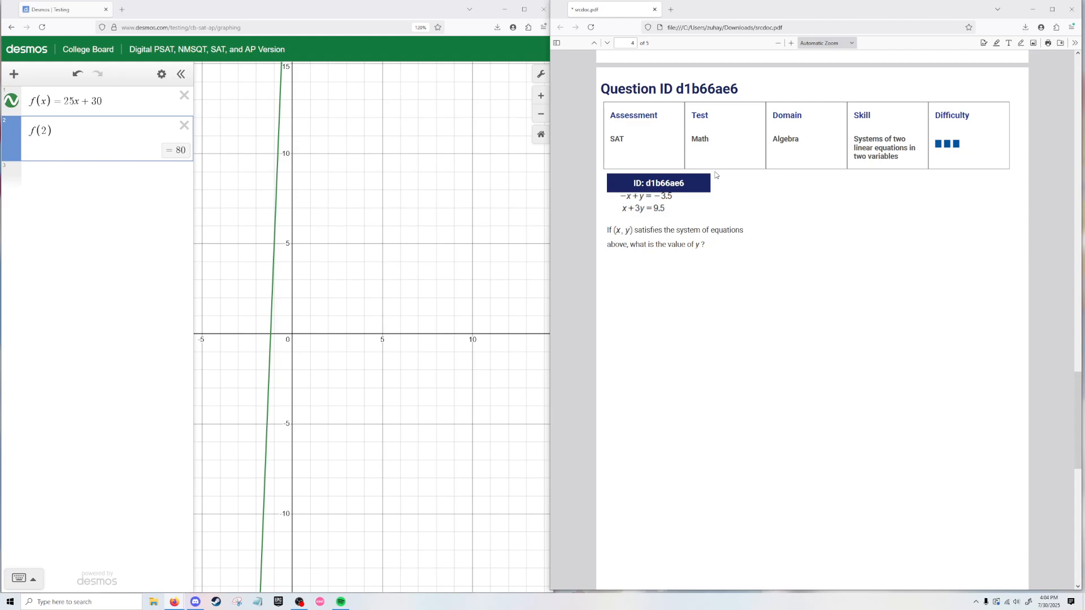
click(184, 125)
click(184, 95)
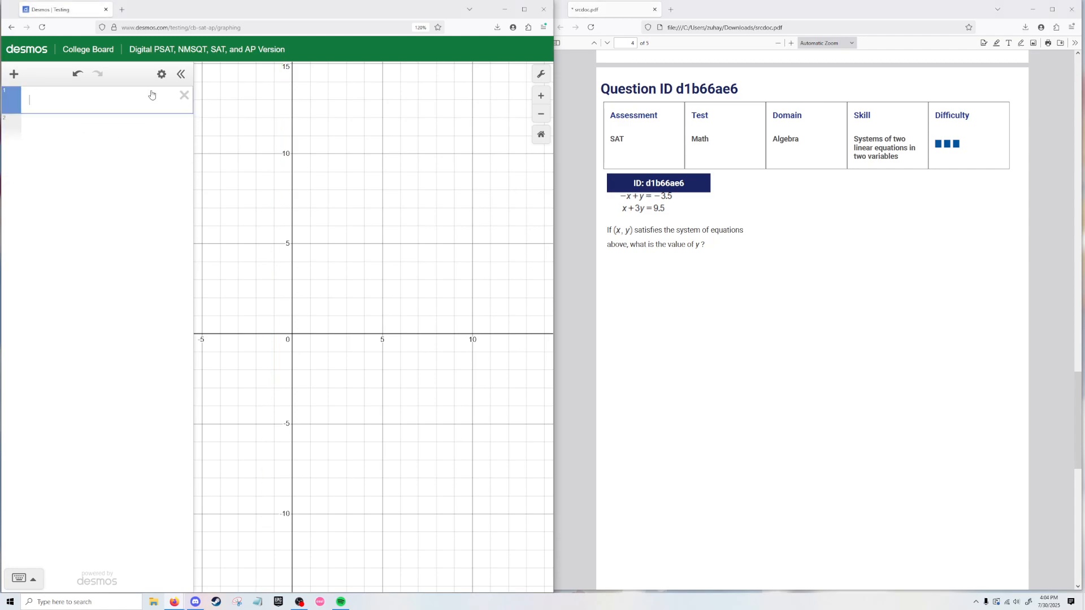
- Graph the system's first equation, -x + y = -3.5, and start a second expression line
click(147, 97)
text(-x+y=-325)
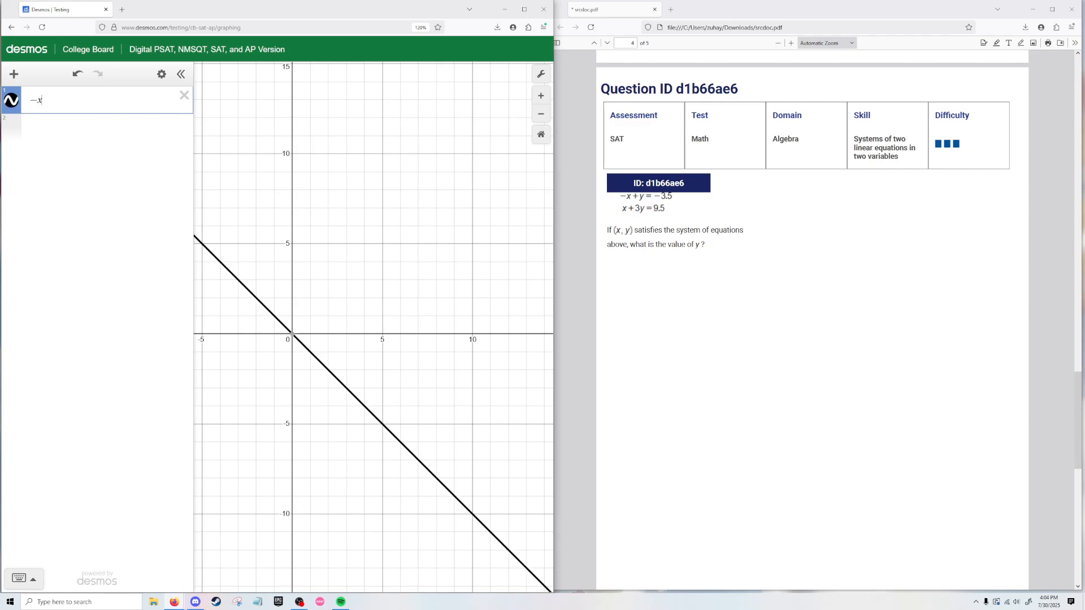
key(BackSpace)
key(BackSpace)
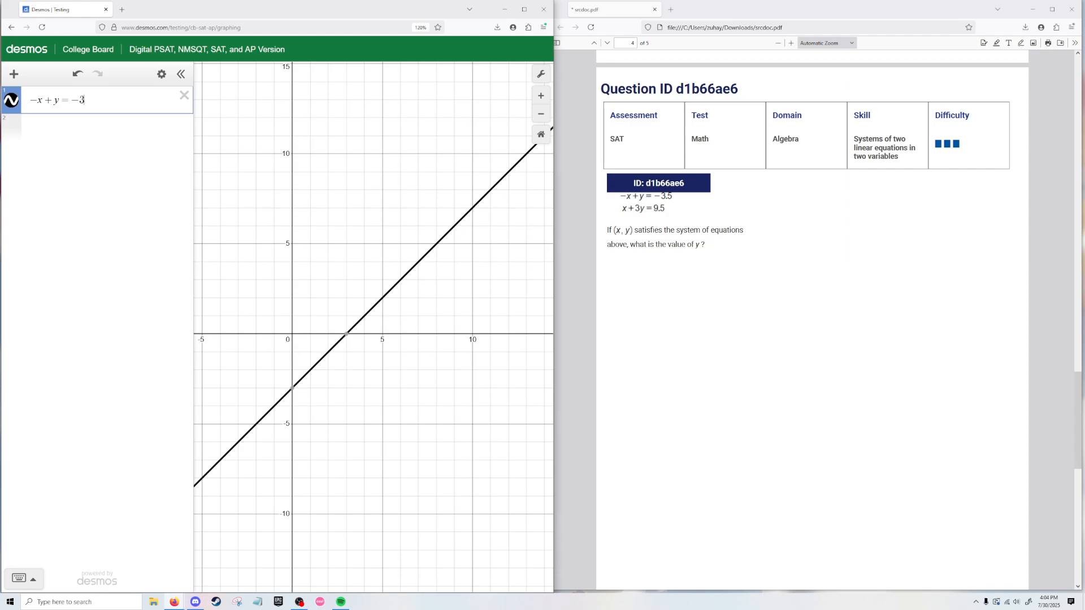
text(.5)
click(109, 131)
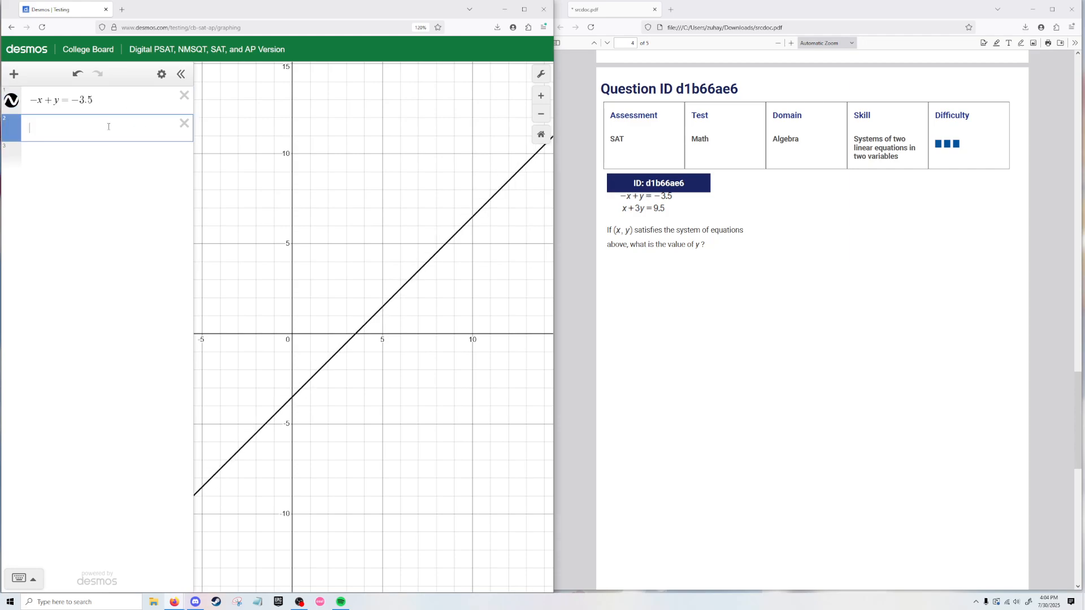
- Graph the system's second equation, x + 3y = 9.5, and inspect the coordinates where the two lines intersect
text(x+3y=9.5)
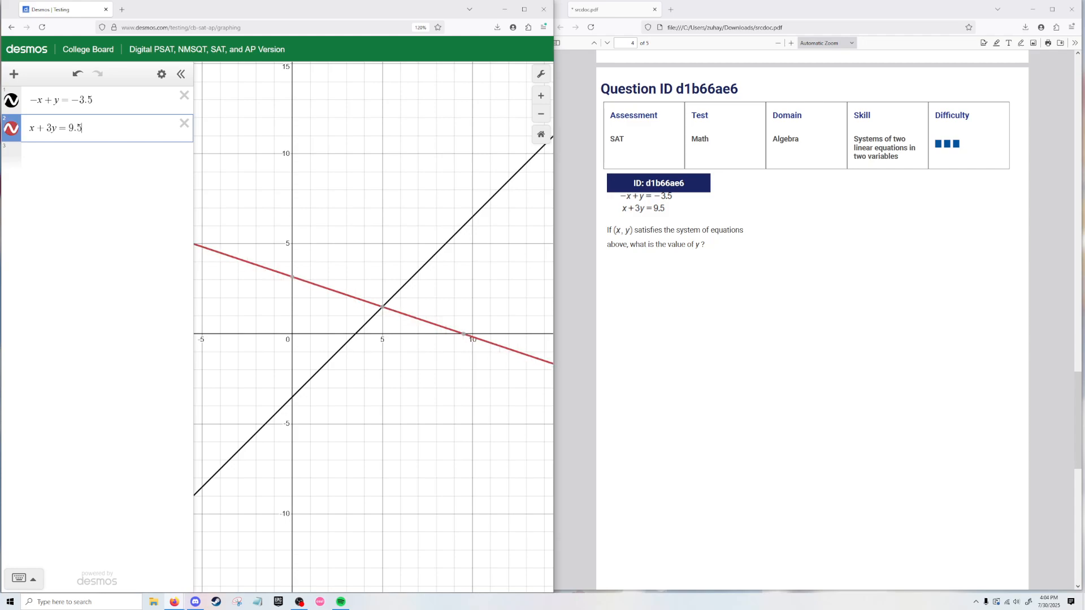
mouse_move(384, 308)
scroll(384, 308, up, 2)
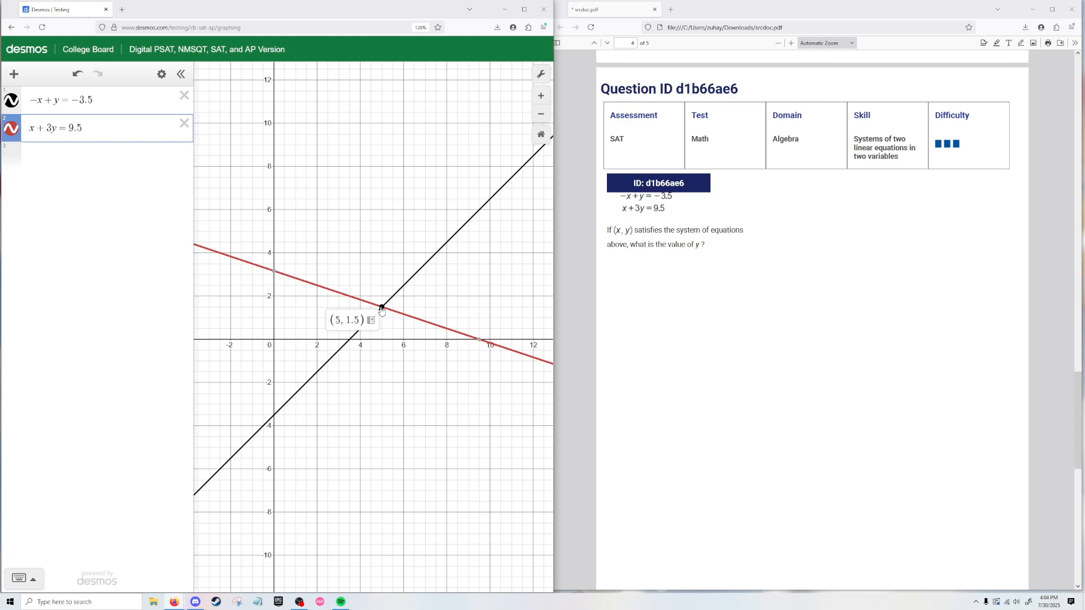
- Go to question 8c5e6702 in the PDF and delete both equations from the calculator
scroll(825, 263, down, 5)
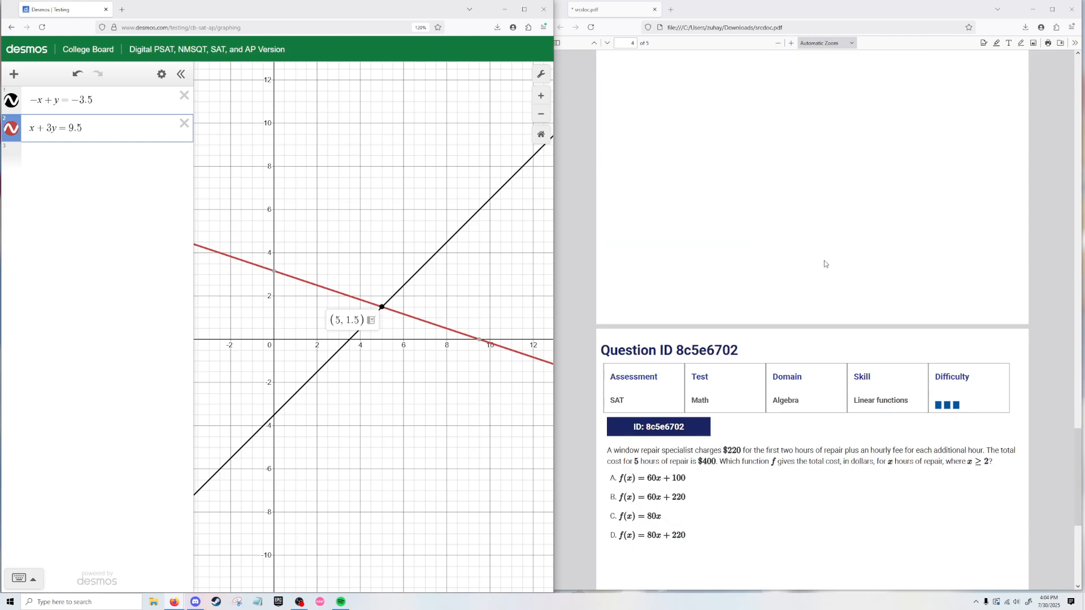
scroll(825, 264, down, 4)
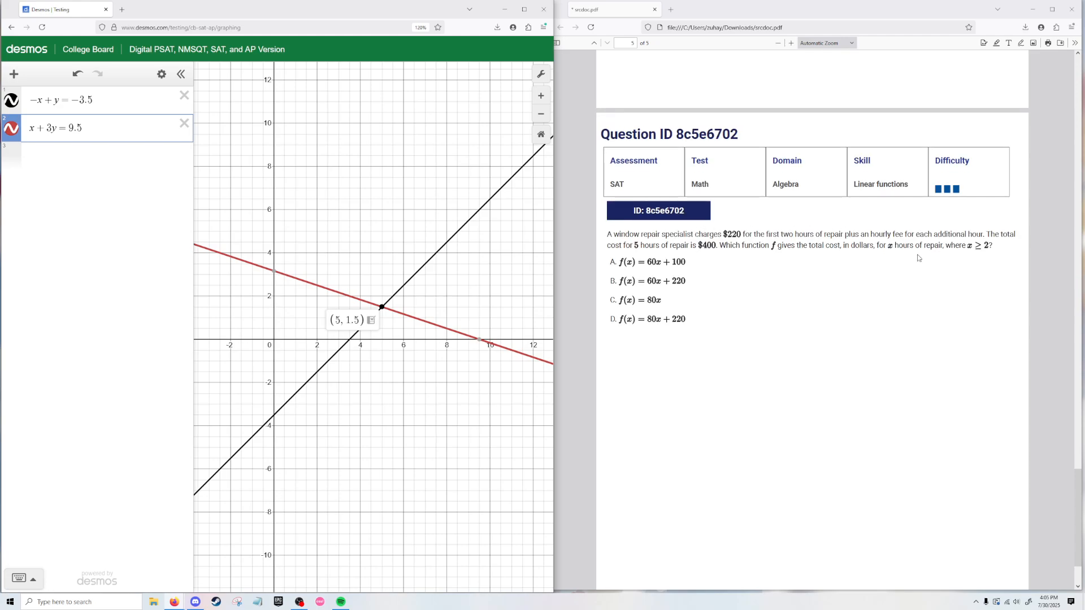
click(184, 124)
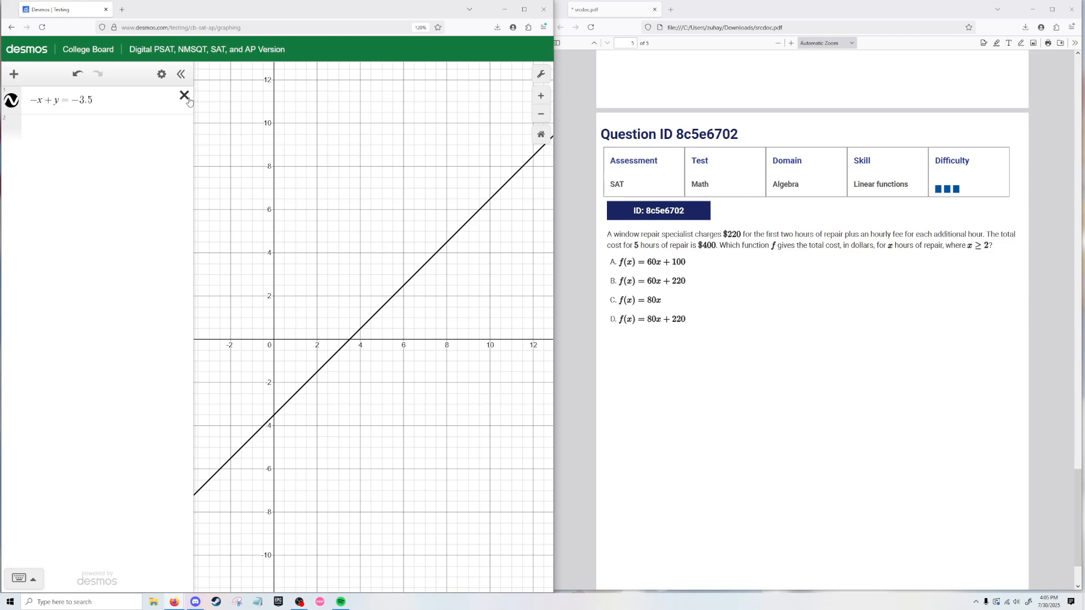
click(184, 95)
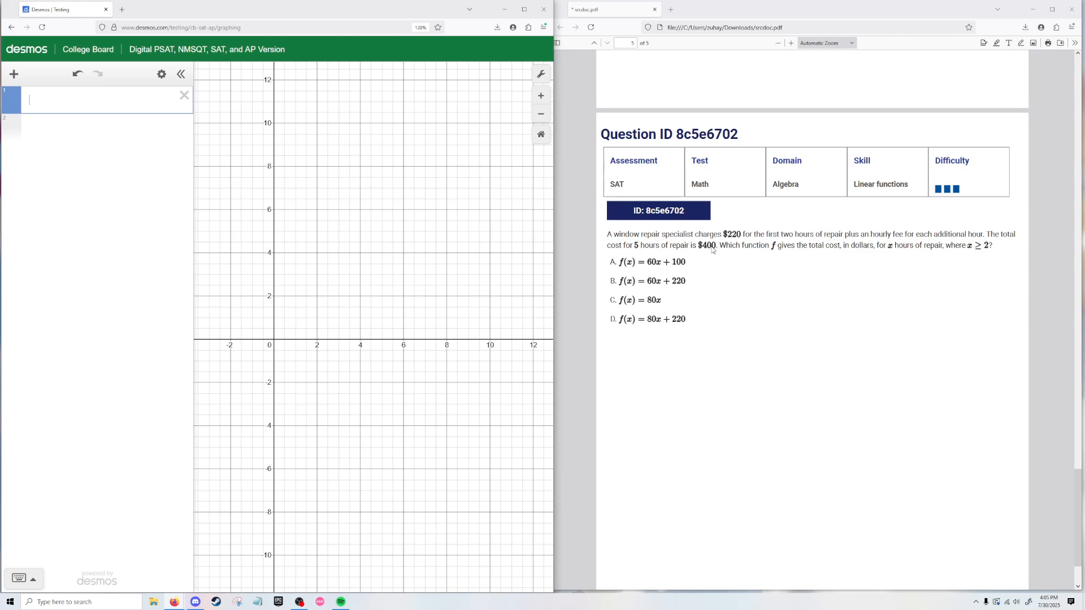
- Insert a table in the calculator and enter x = 2 with y = 220 as its first row
click(17, 79)
click(26, 124)
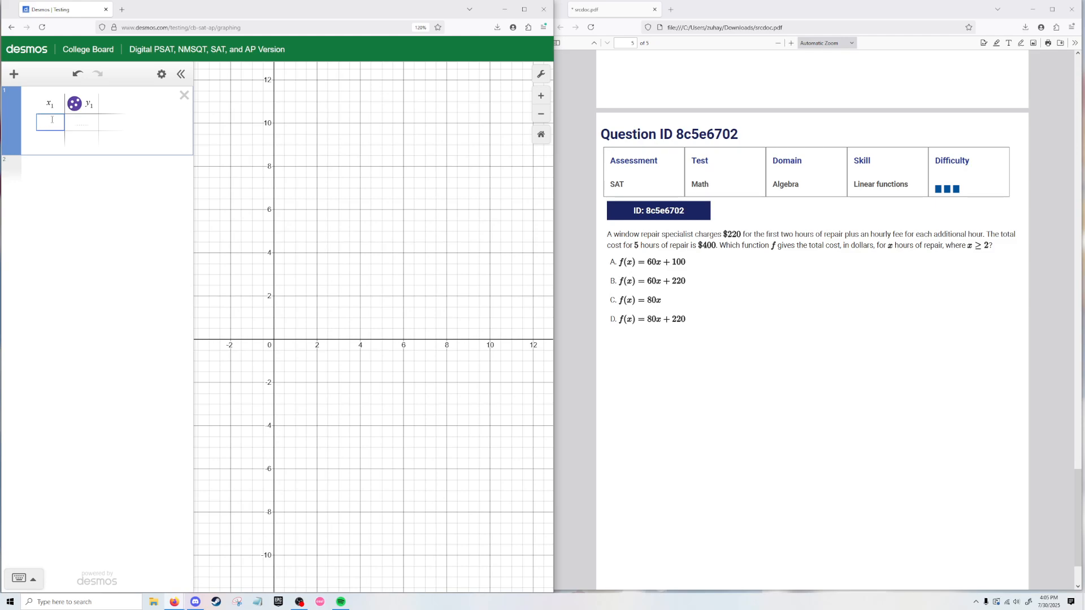
click(78, 121)
text(220)
click(59, 139)
- Calculate 400 − 220 and 180/3 on two separate expression lines below the table
click(57, 171)
text(400)
text(-)
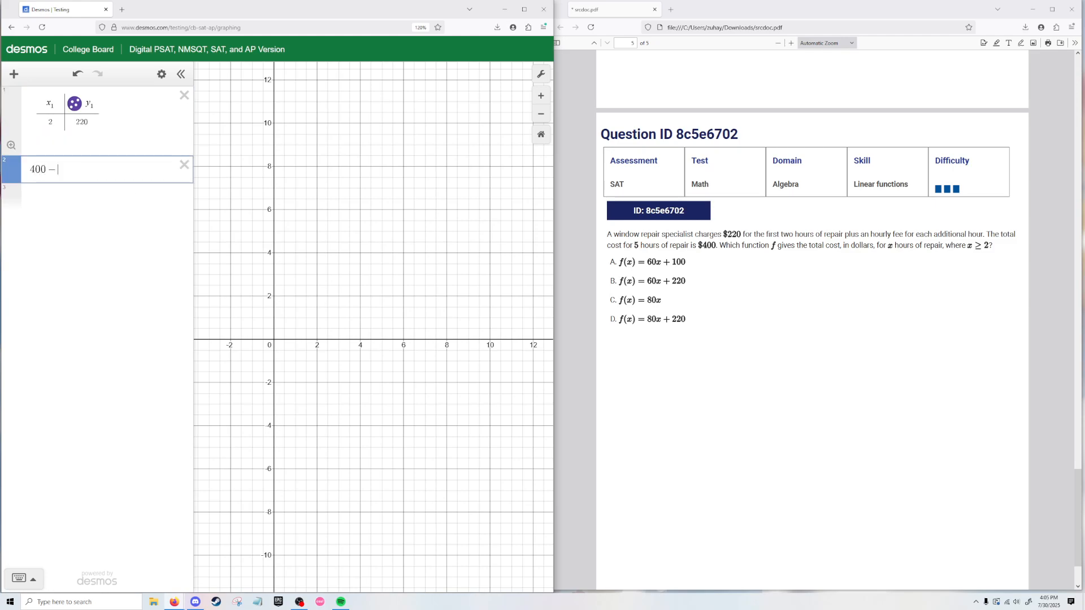
text(220)
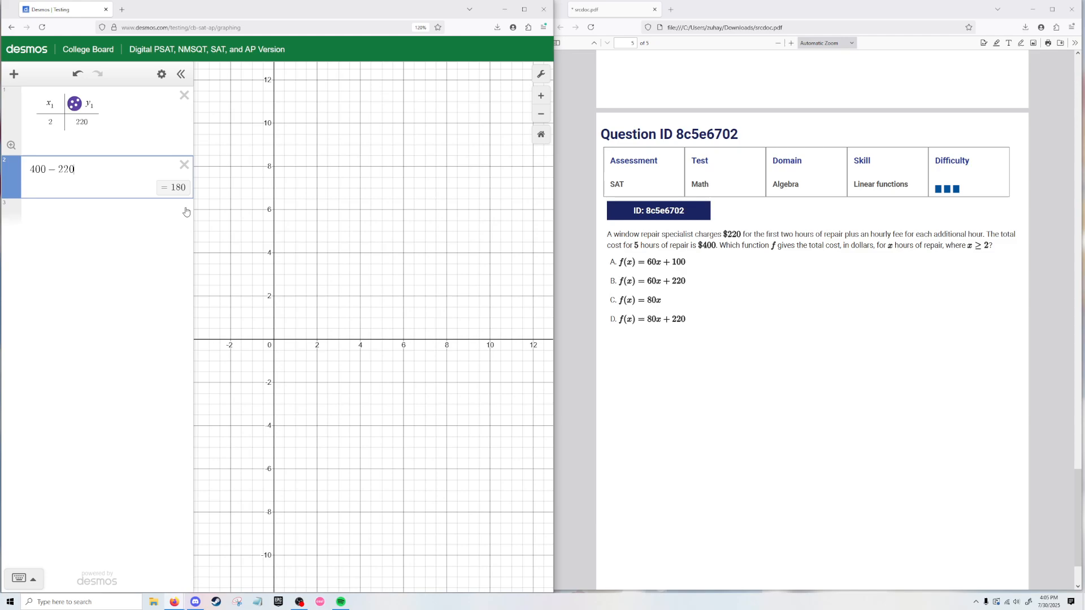
click(125, 214)
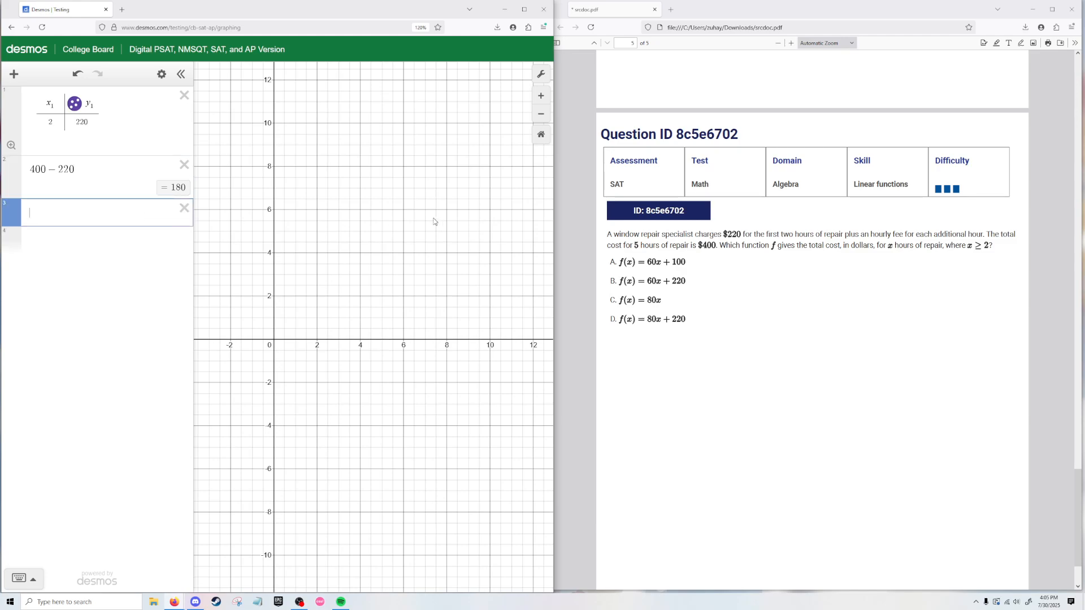
text(180/3)
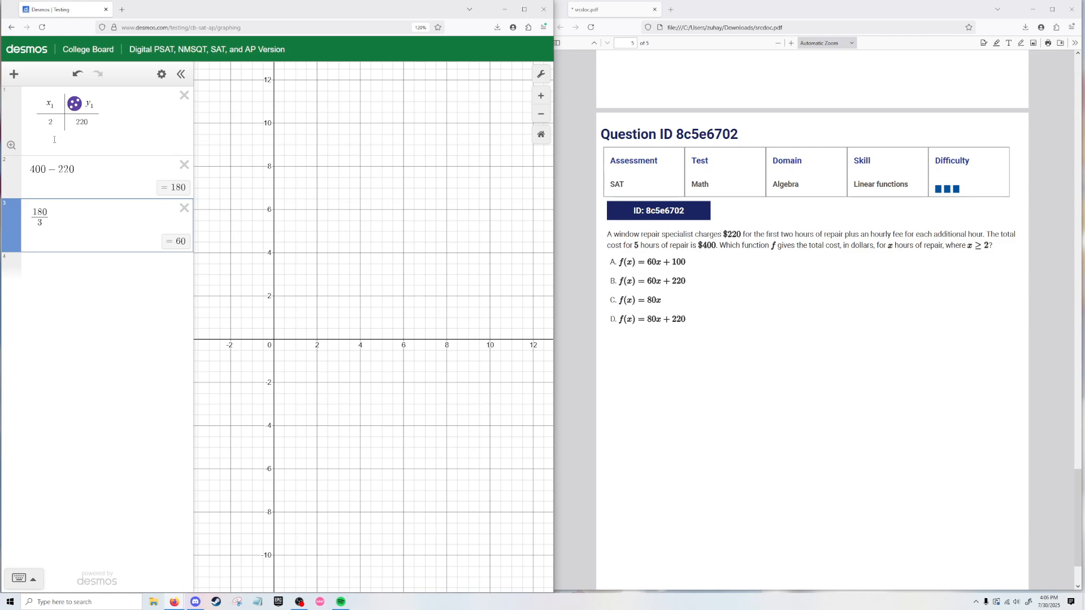
- Add a second row to the table with x = 3 and y = 280
double_click(68, 122)
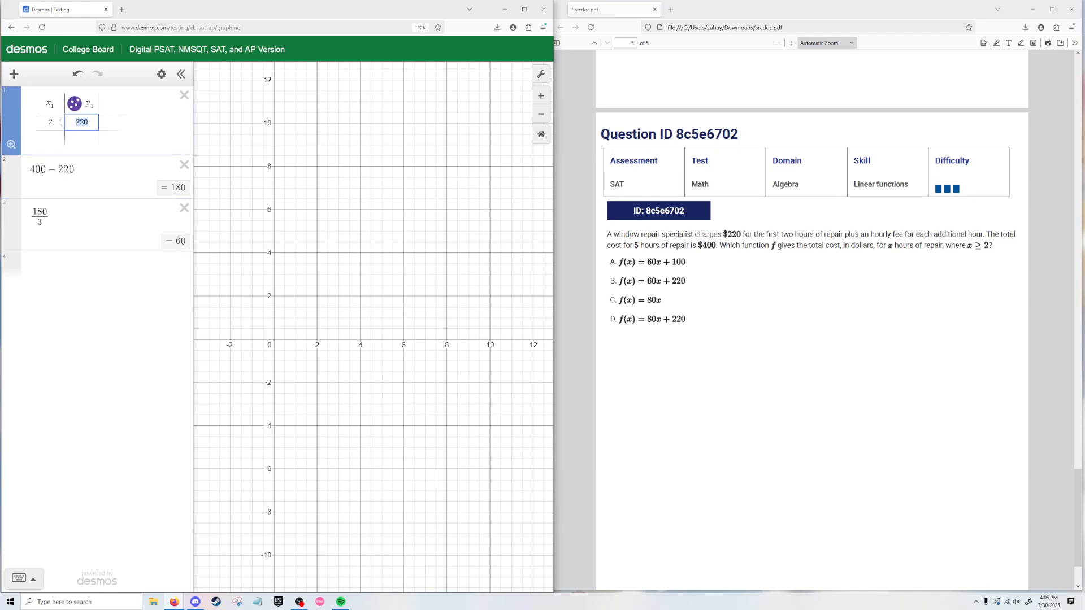
key(Right)
key(Tab)
text(3)
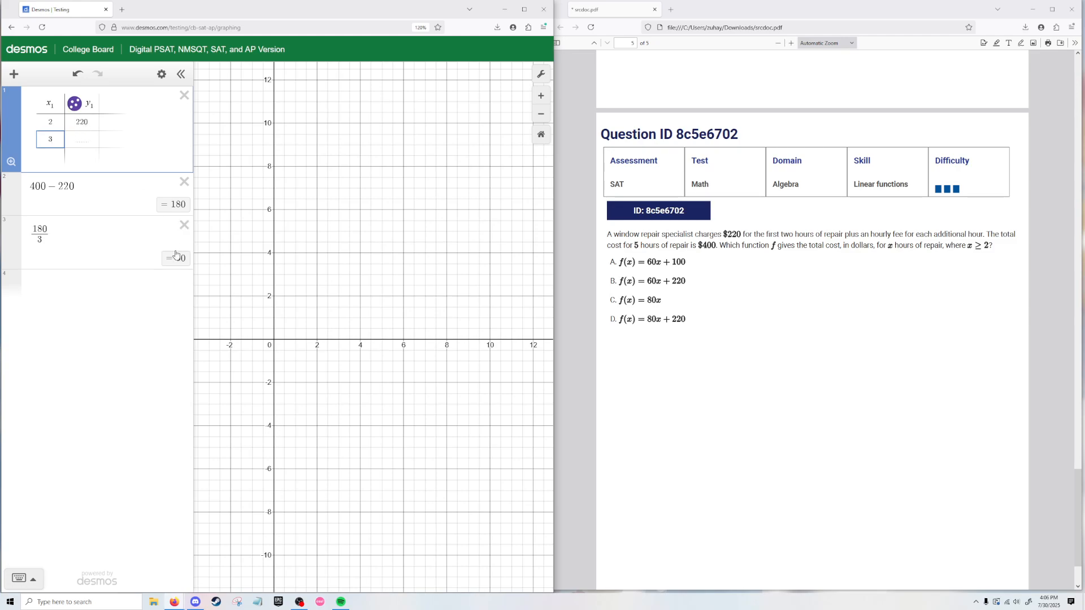
click(84, 141)
text(280)
- Add two more table rows pairing x = 4 with y = 340 and x = 5 with y = 400
click(43, 156)
text(4)
click(80, 156)
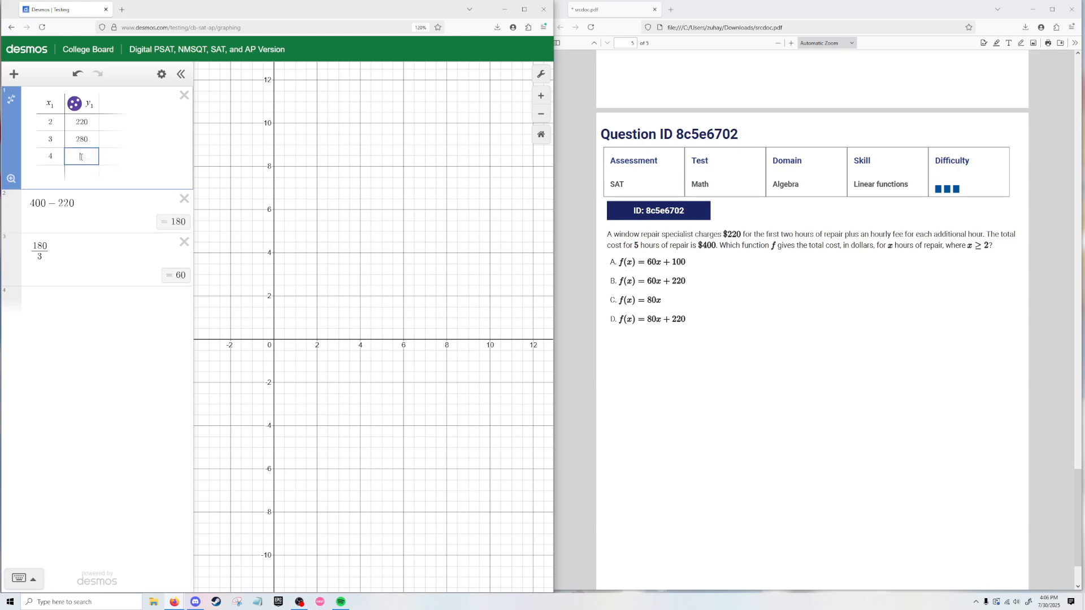
text(340)
click(53, 174)
text(5)
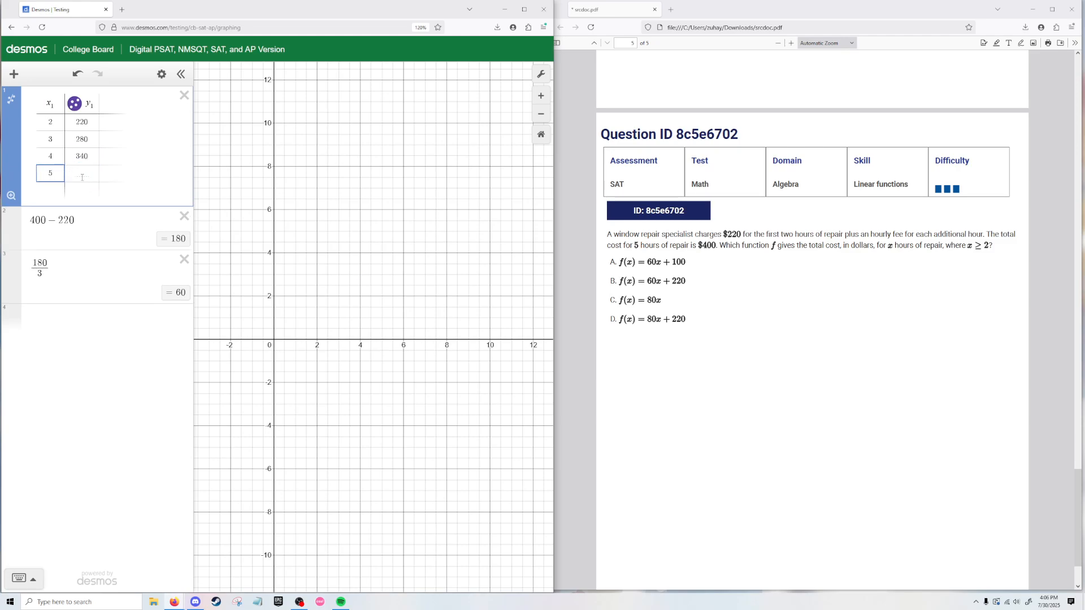
click(82, 177)
text(400)
- Start a regression on the fourth expression line with y₁ followed by the tilde operator
click(104, 315)
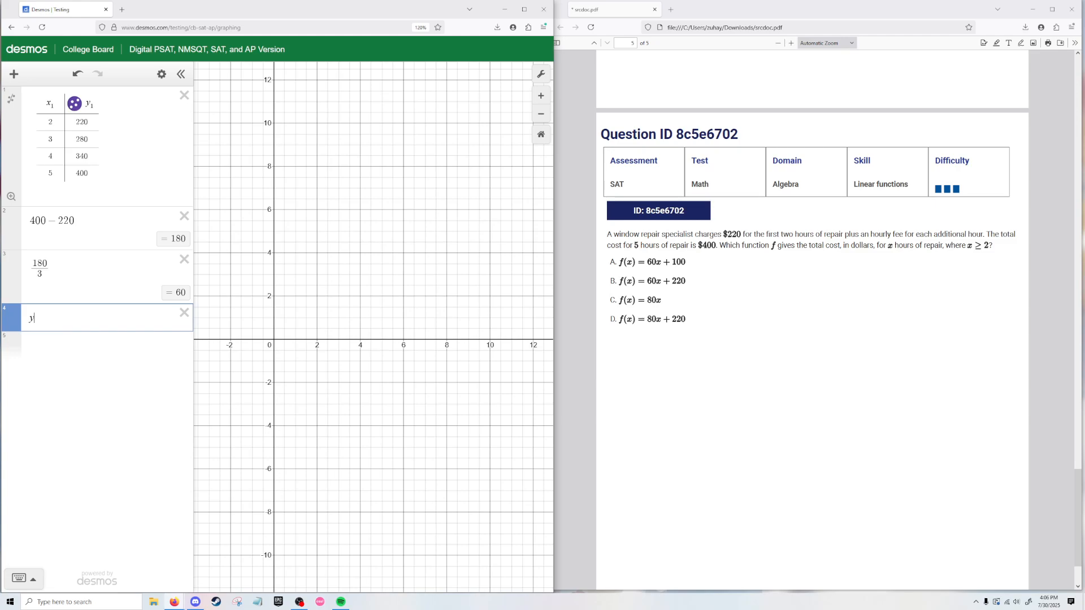
text(y1)
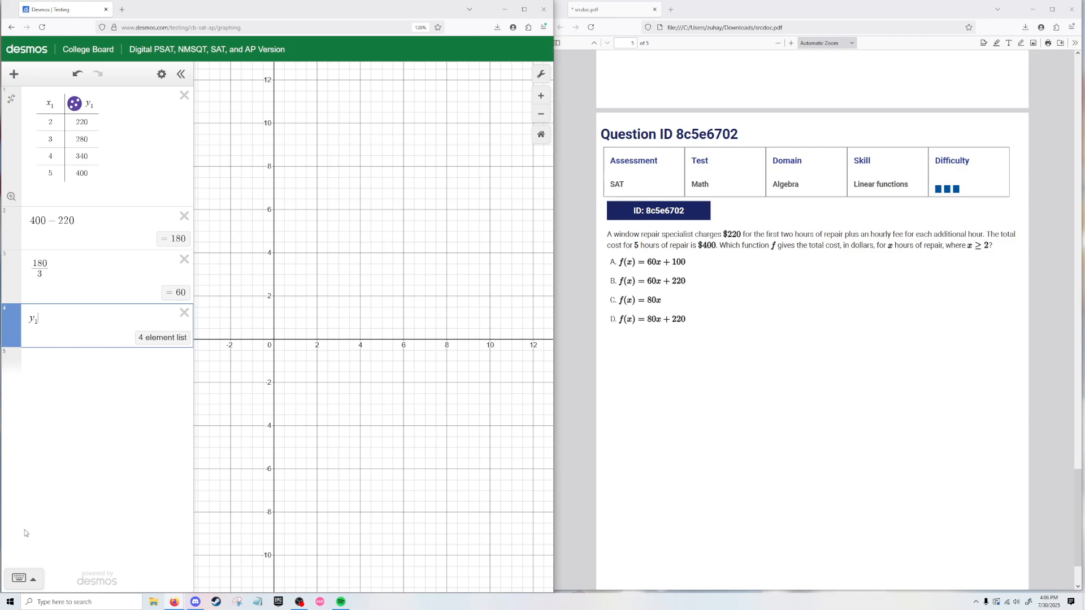
text(~)
key(BackSpace)
click(25, 576)
click(71, 583)
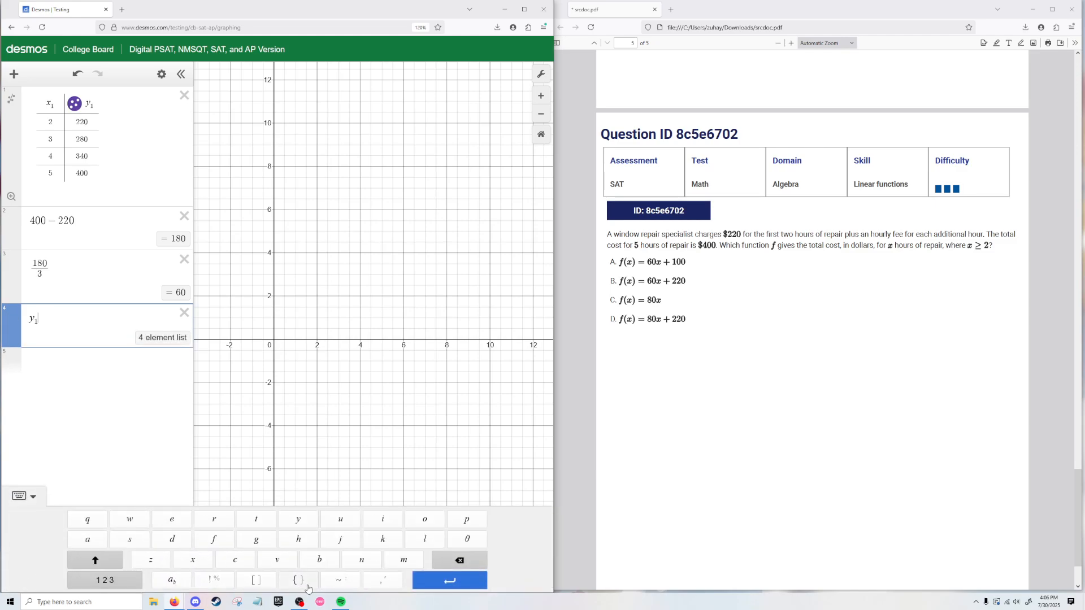
click(348, 581)
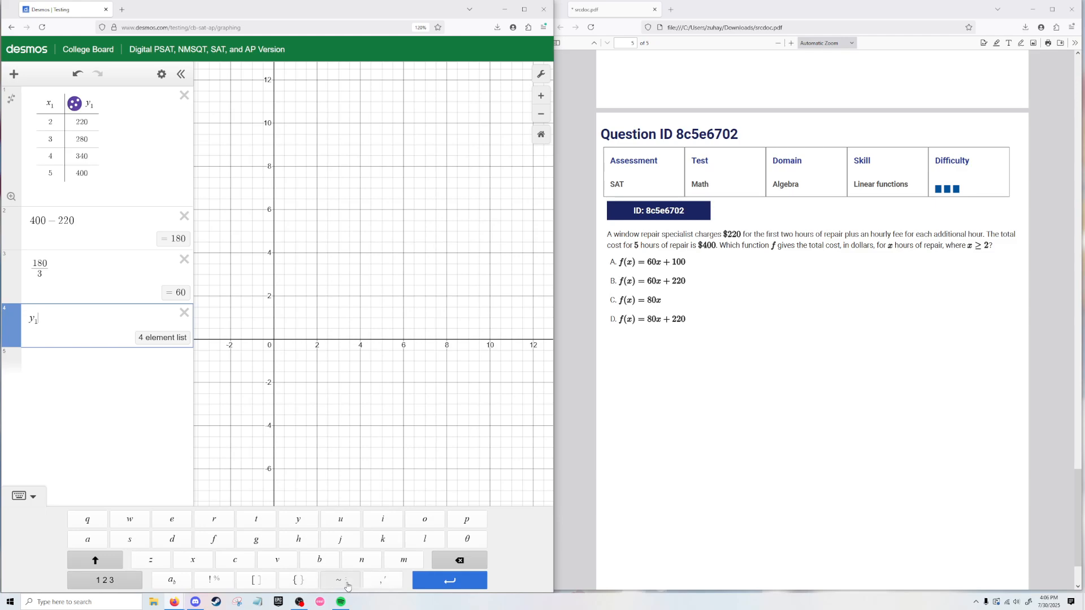
click(104, 581)
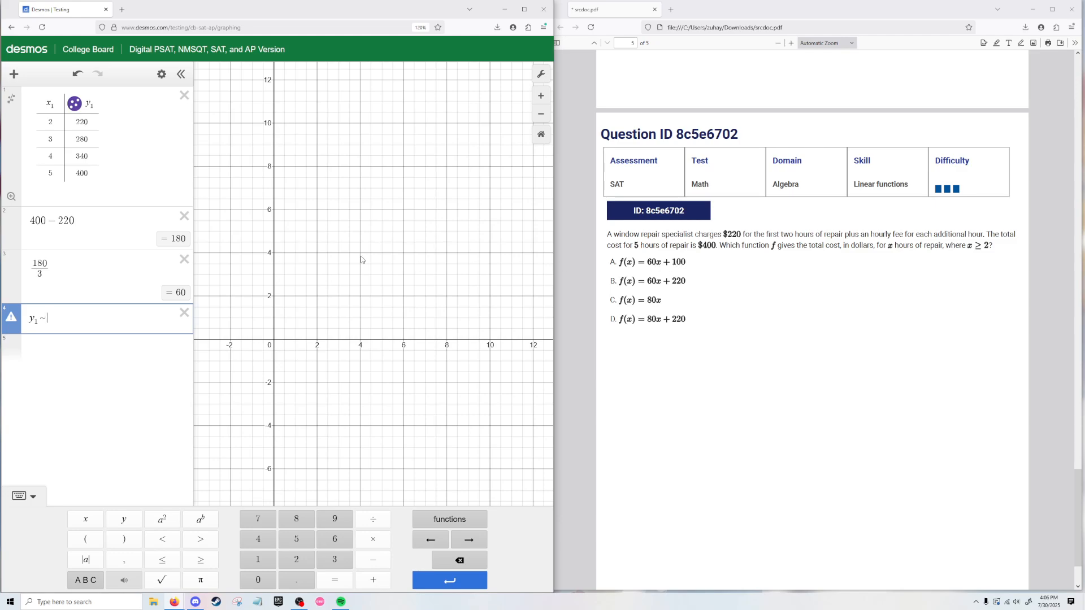
- Complete the regression with the linear model mx₁ + b and highlight the letter of answer choice A in the PDF
text(m)
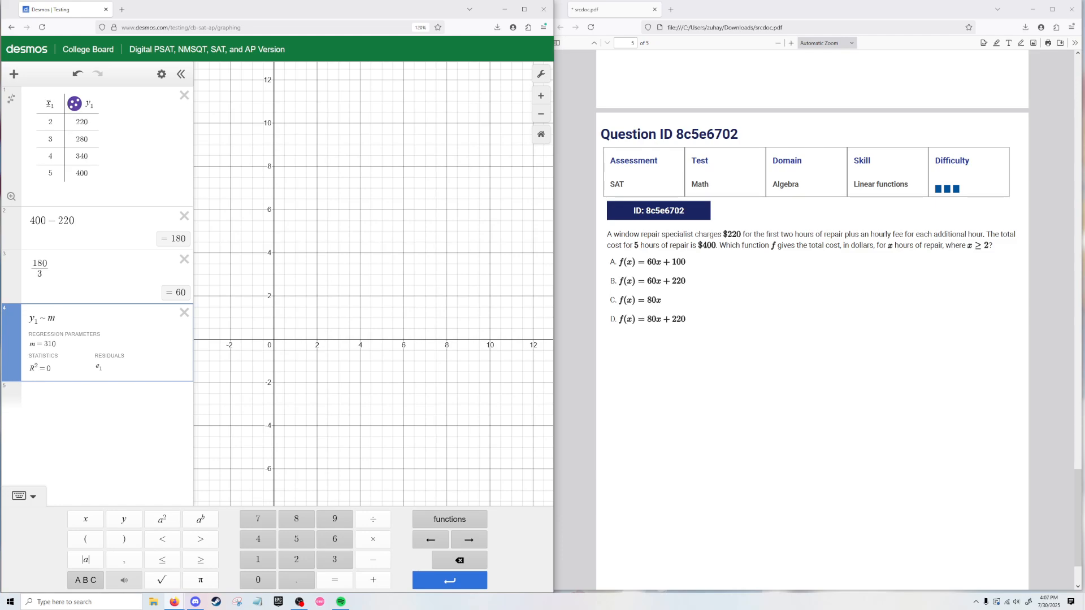
text(x1 )
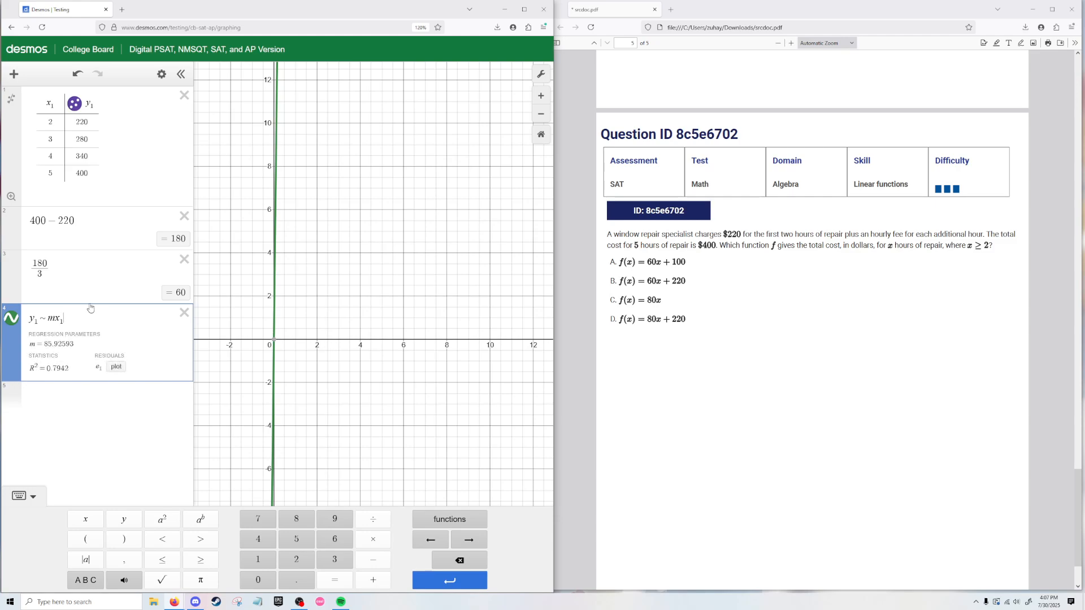
text(+ b)
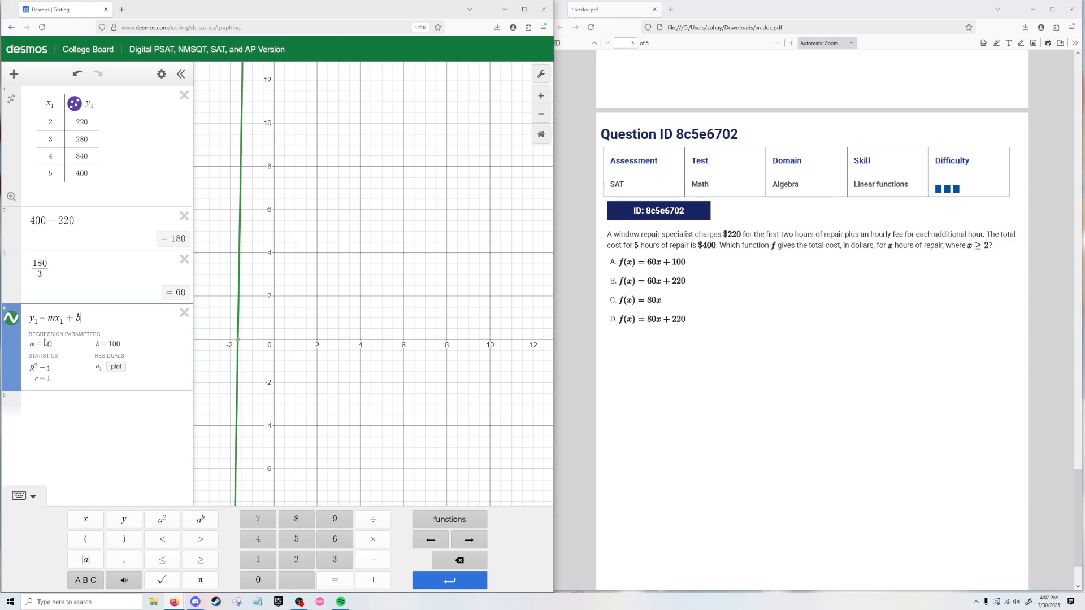
click(47, 343)
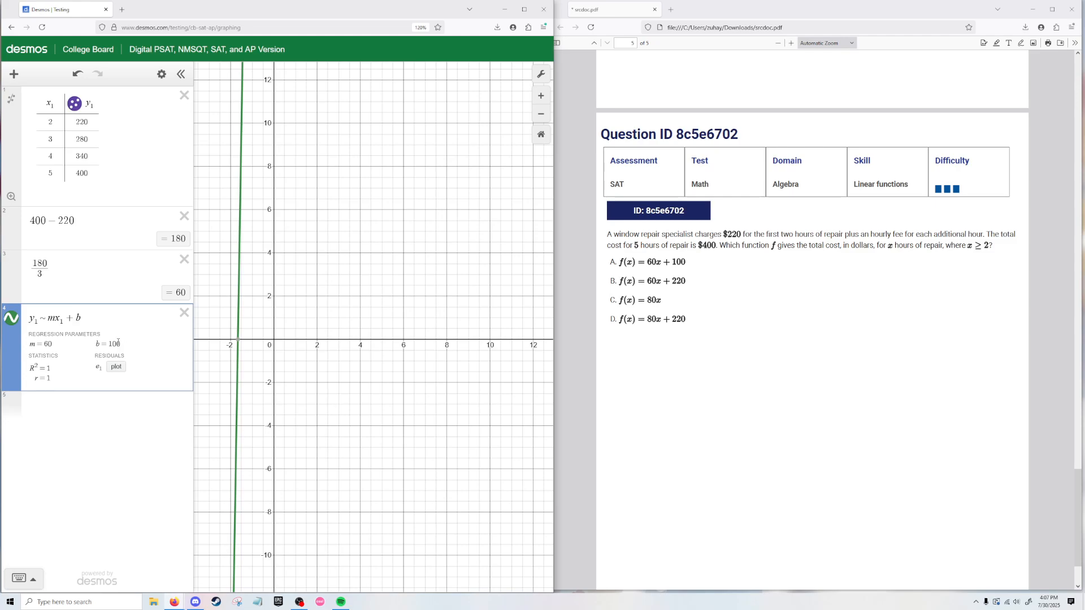
click(612, 261)
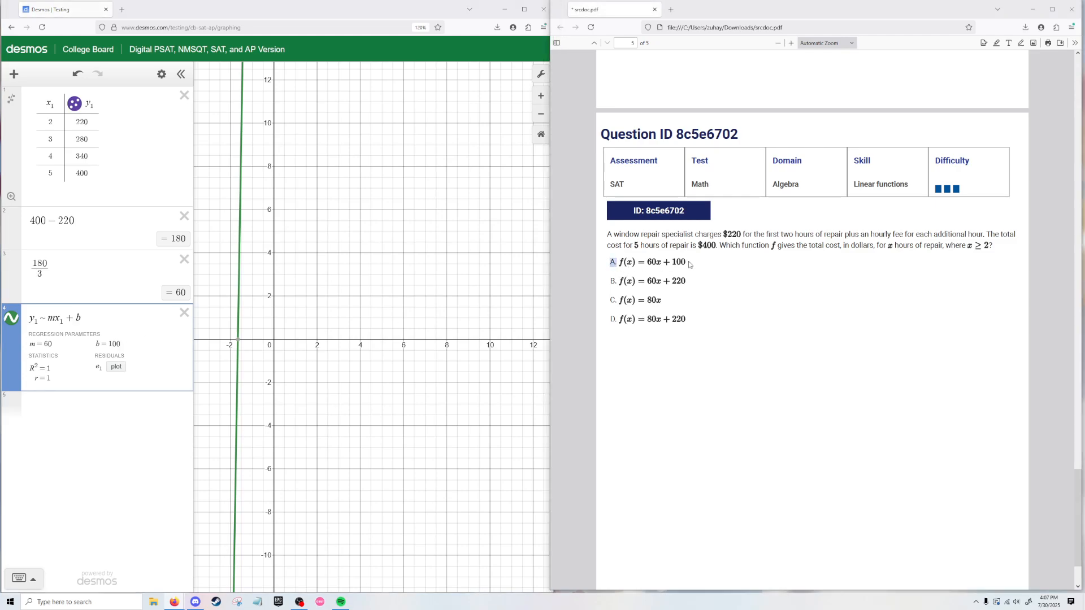